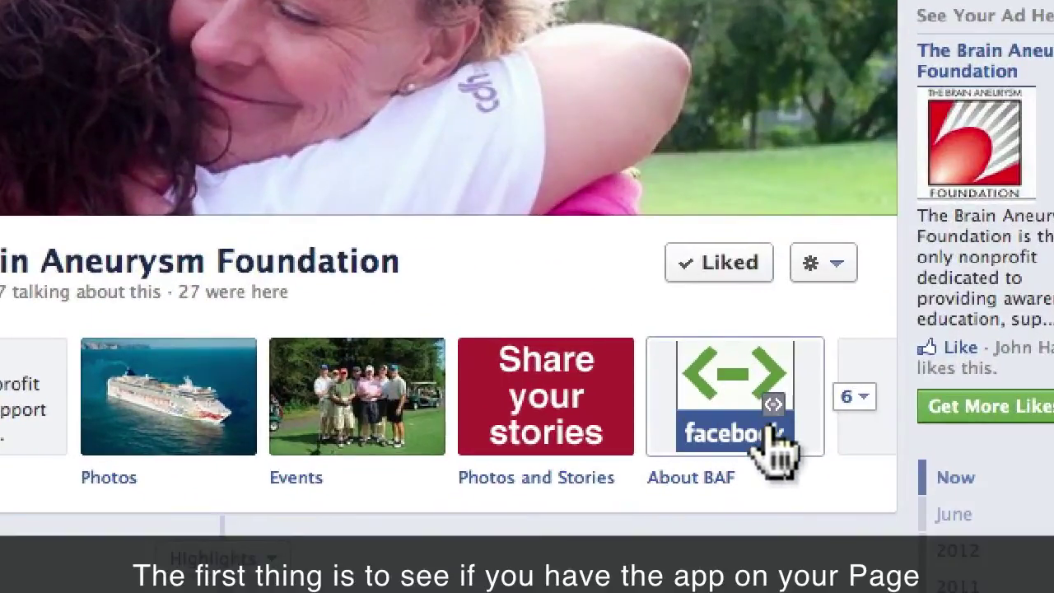
# Open the Page's About BAF tab and examine its whole content for images and video that render incorrectly
pyautogui.click(735, 416)
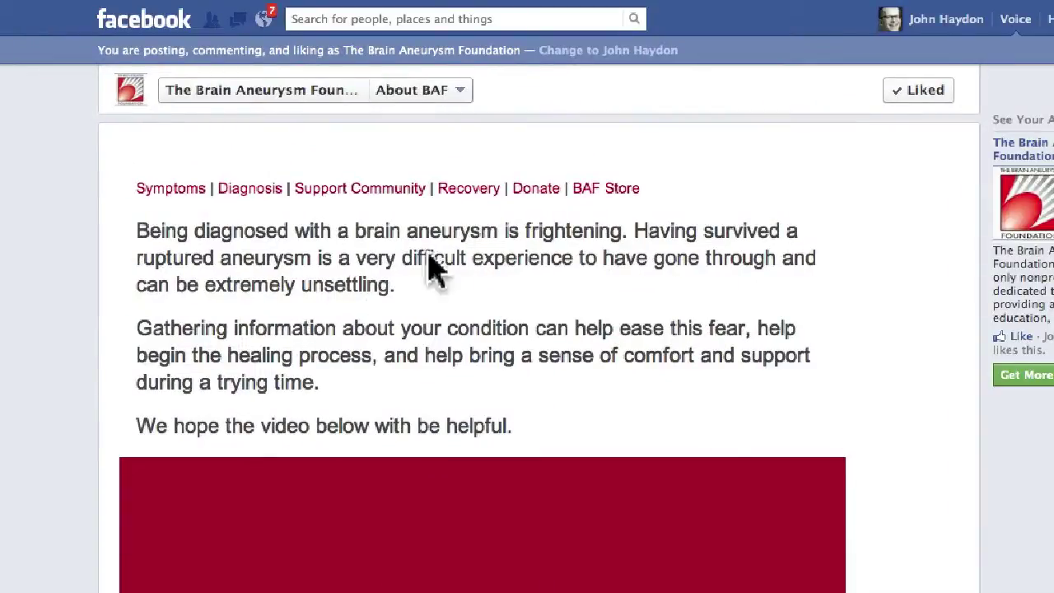
pyautogui.scroll(-5, 148, 354)
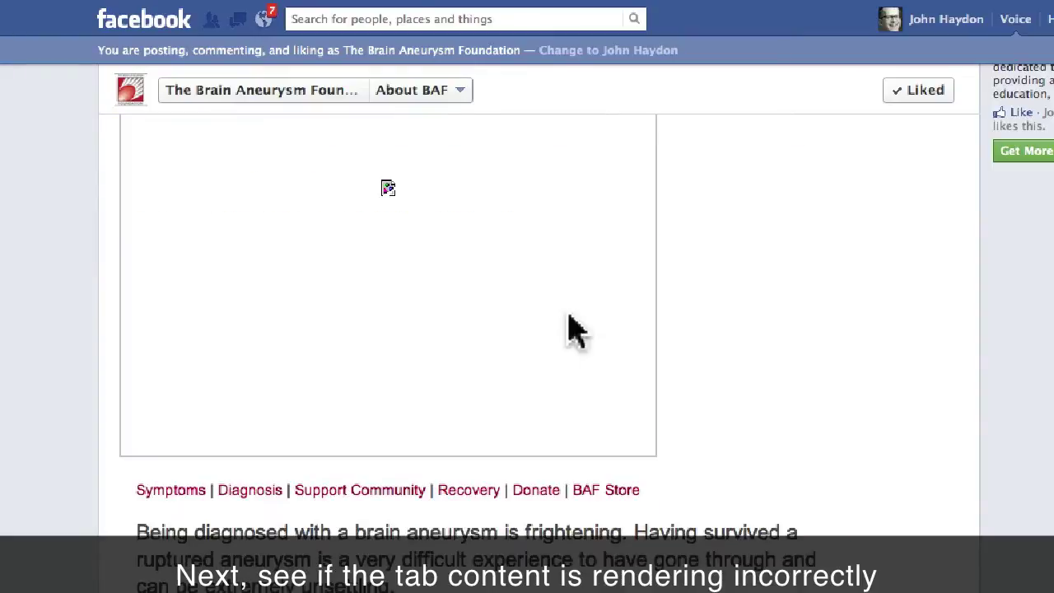
pyautogui.scroll(-3, 555, 278)
pyautogui.scroll(3, 556, 278)
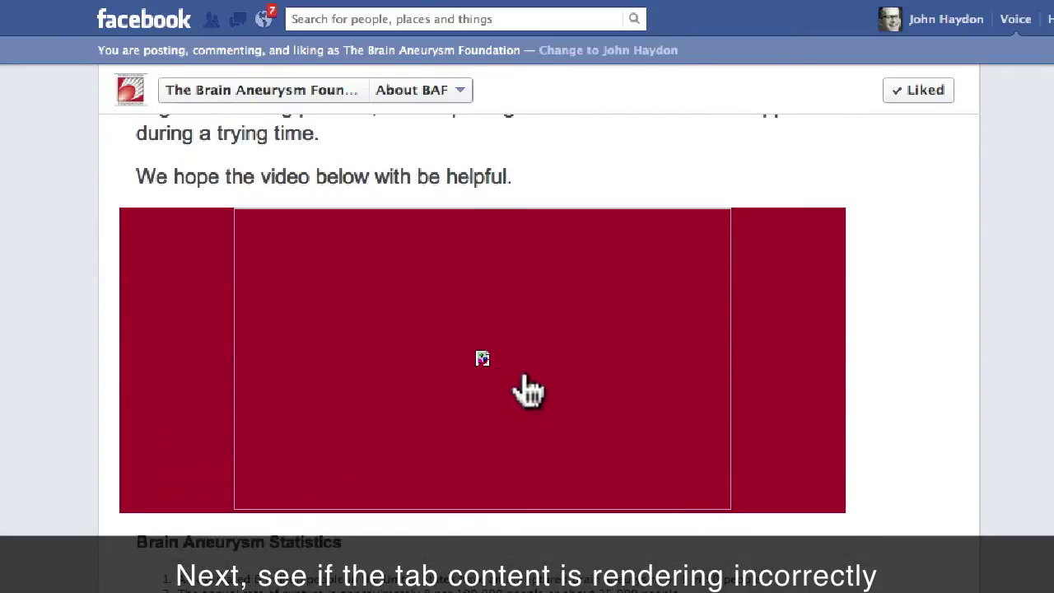
pyautogui.scroll(3, 522, 391)
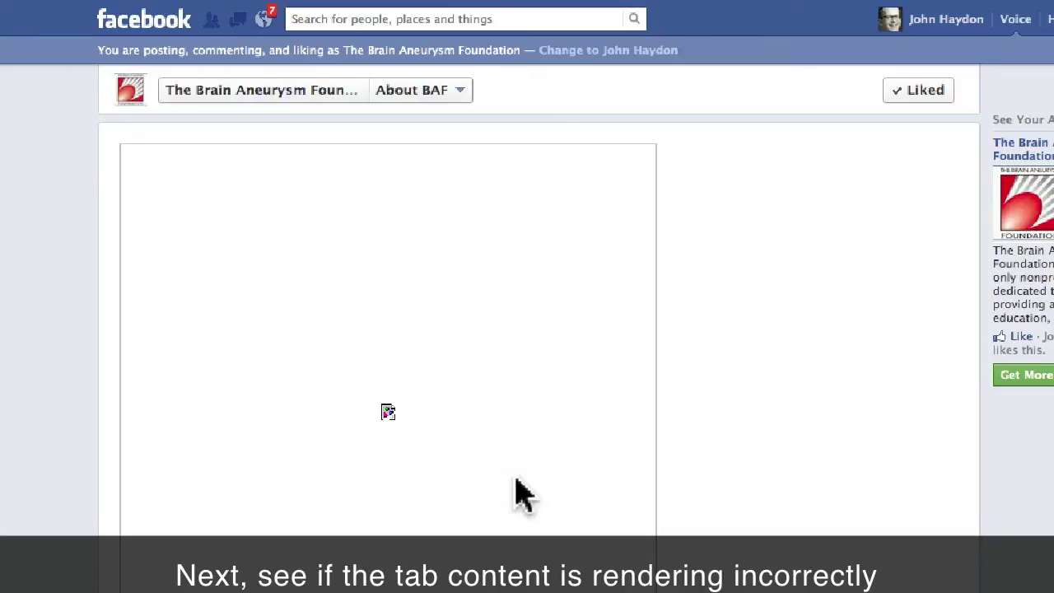
pyautogui.scroll(-5, 395, 453)
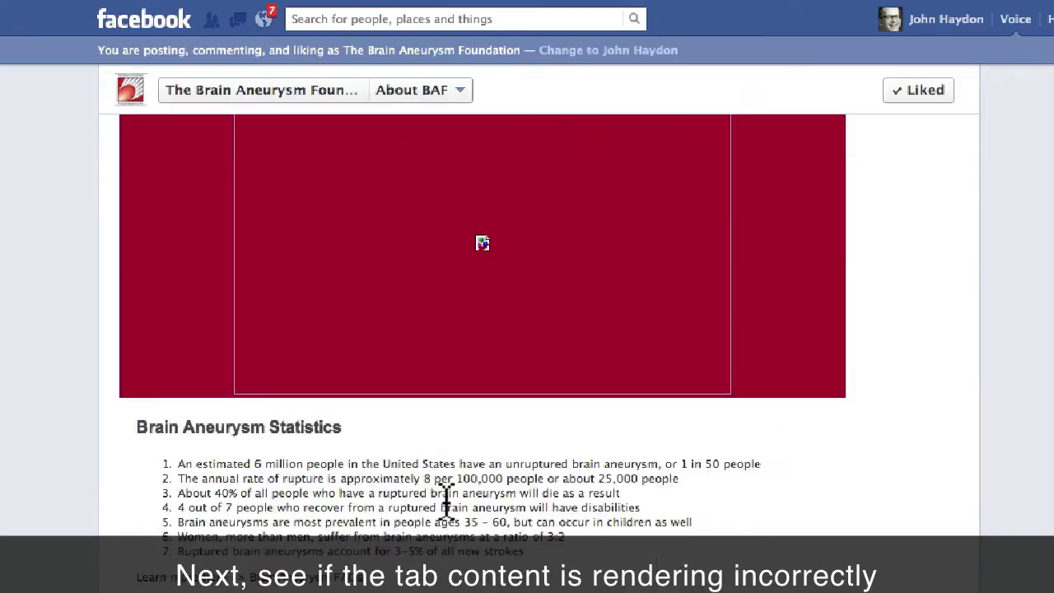
pyautogui.scroll(5, 445, 498)
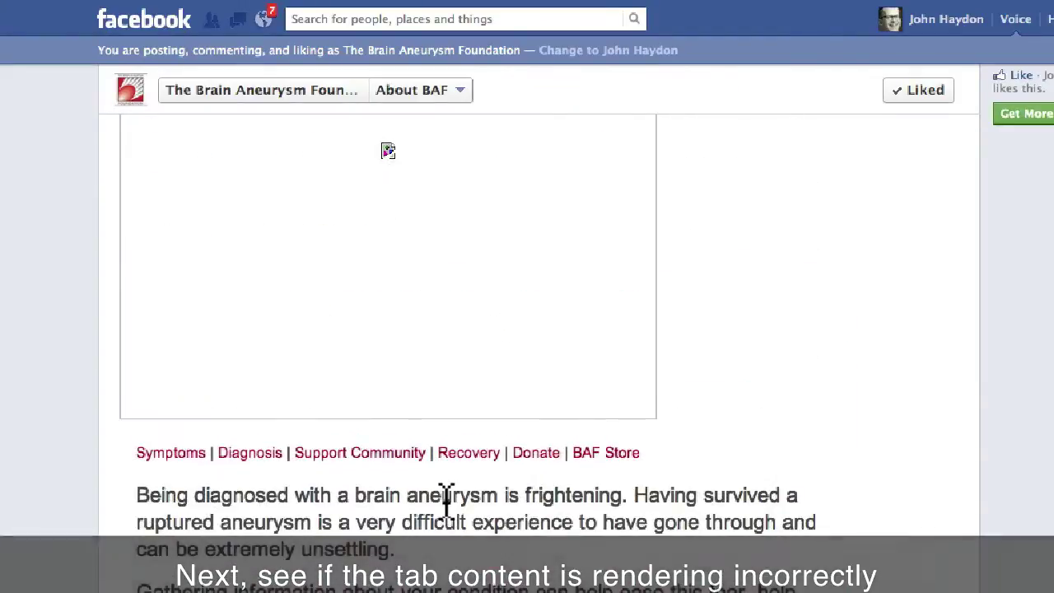
pyautogui.scroll(1, 445, 498)
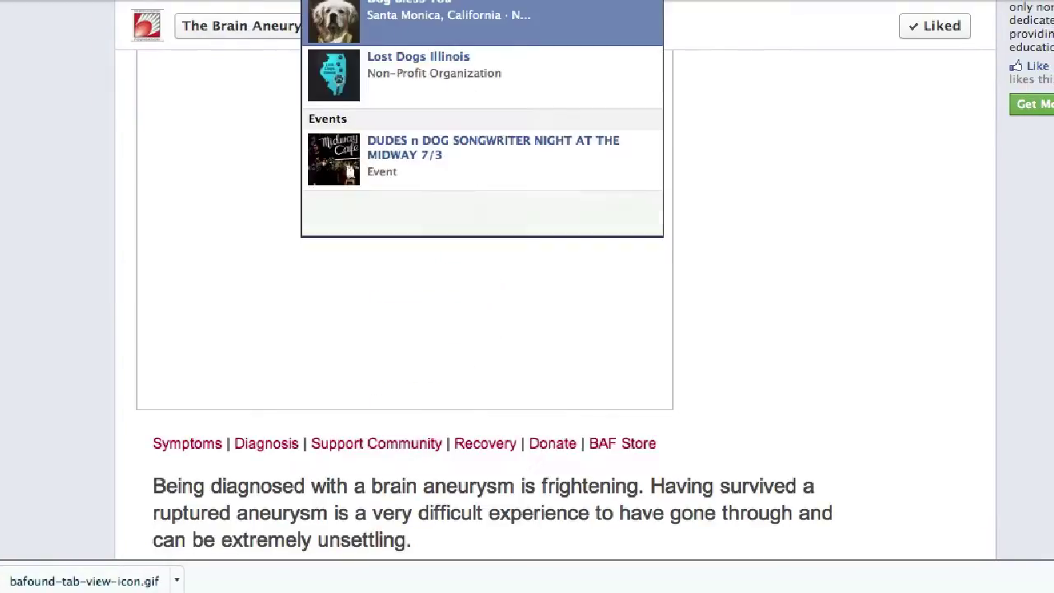
# Go to the Dog Bless You Page, expand its apps and open the Like Dog Bless You tab
pyautogui.click(461, 15)
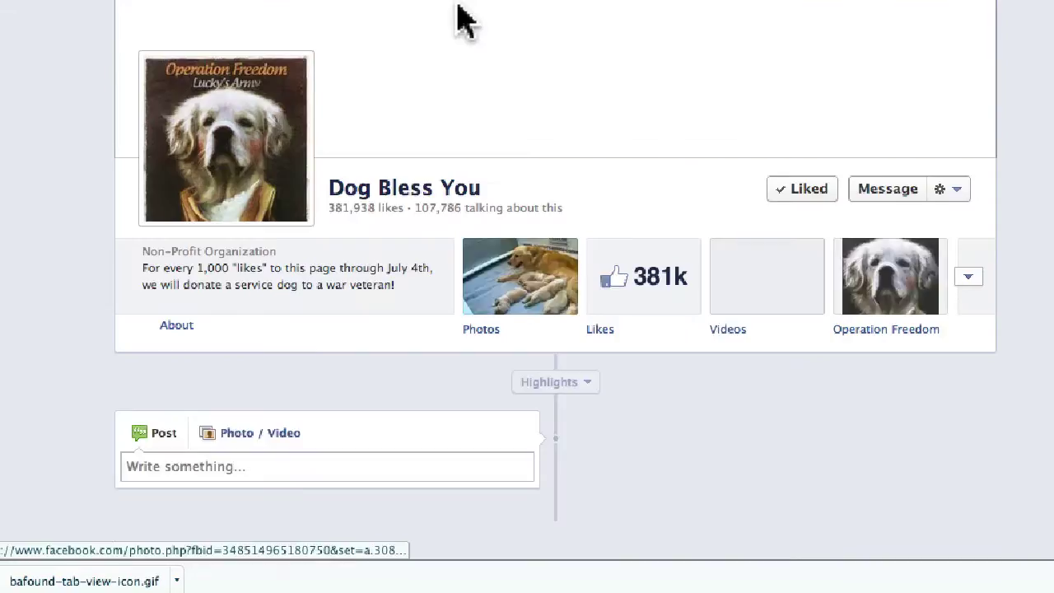
pyautogui.click(971, 280)
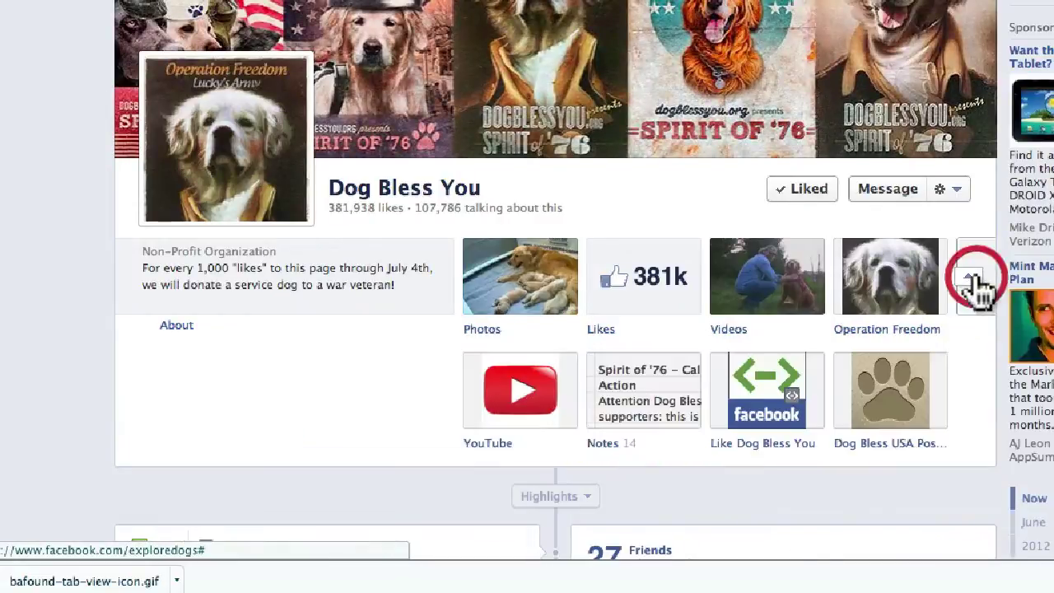
pyautogui.click(766, 401)
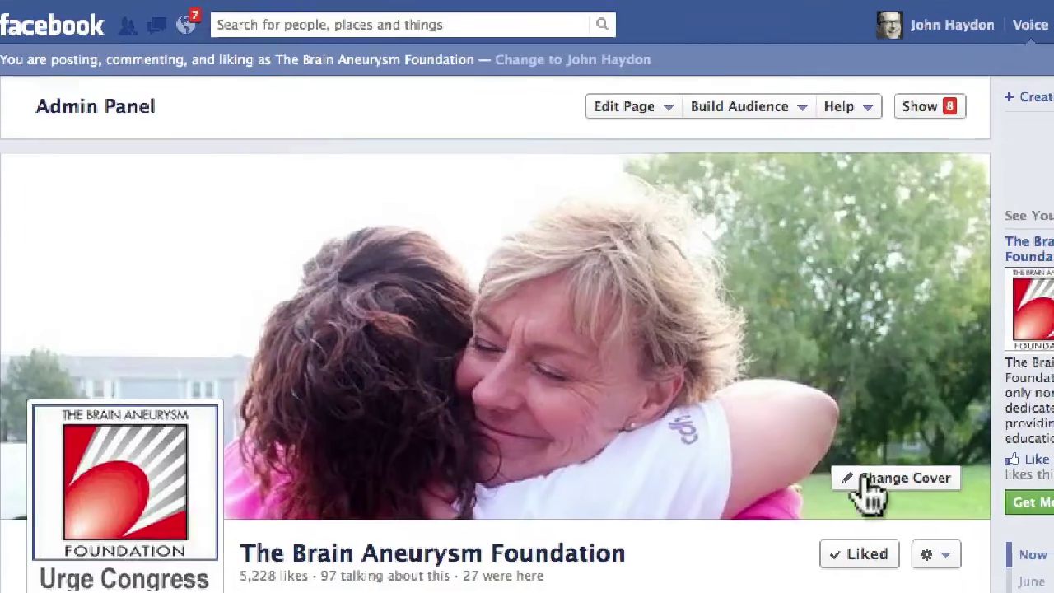
# Open The Brain Aneurysm Foundation Page's permission settings and bring up its list of added apps
pyautogui.click(652, 106)
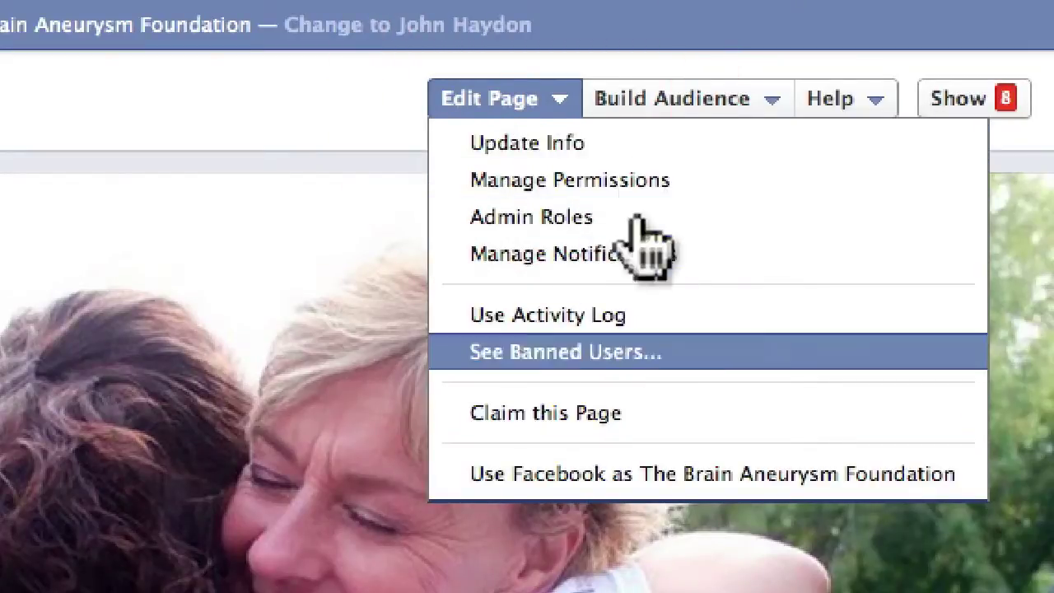
pyautogui.click(557, 179)
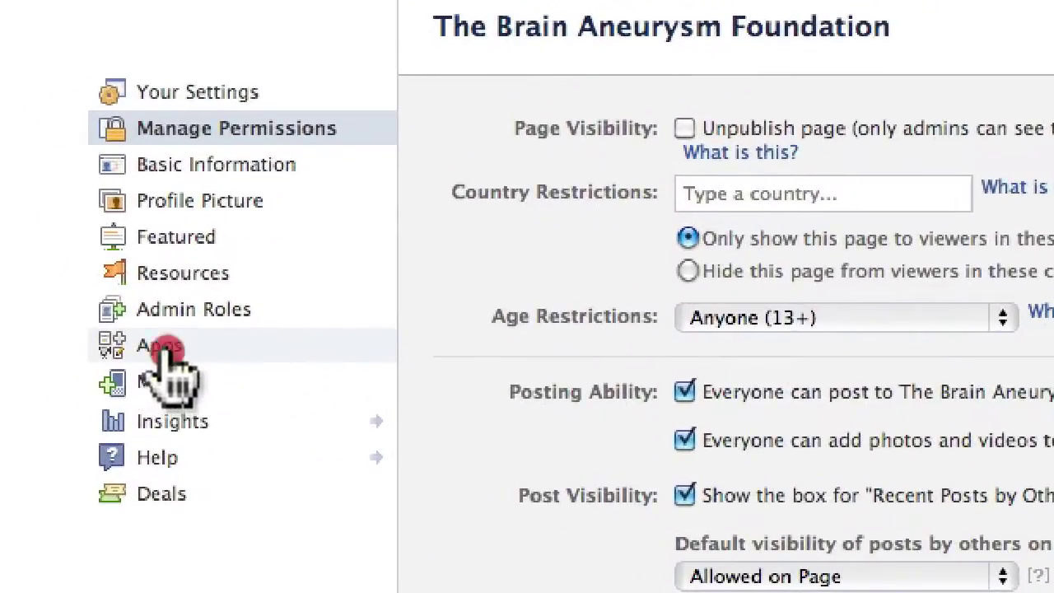
pyautogui.click(165, 347)
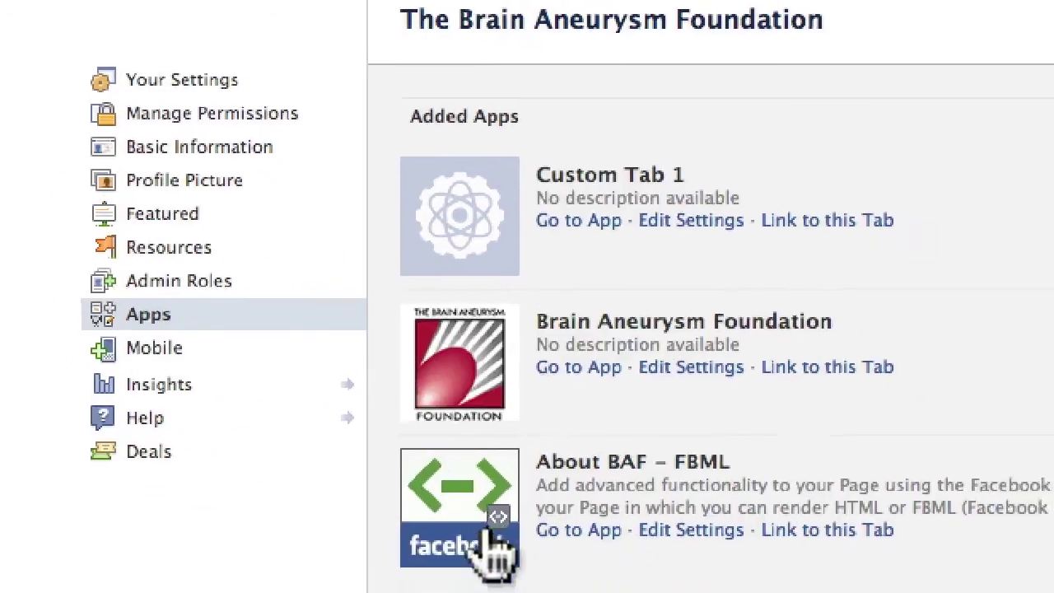
# Open the About BAF - FBML app for editing and copy all of its FBML code
pyautogui.scroll(-3, 494, 539)
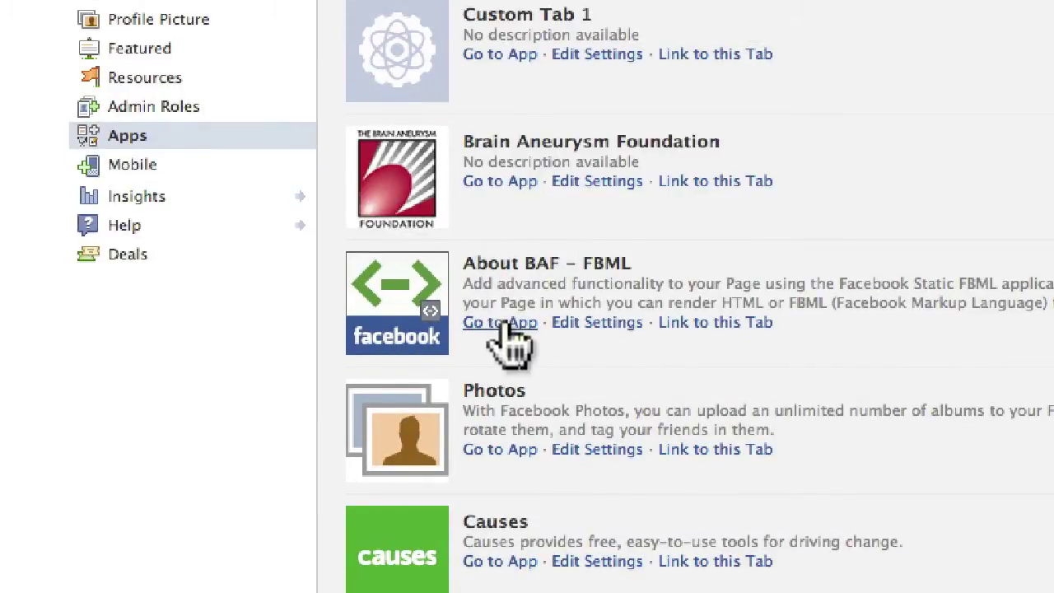
pyautogui.click(502, 325)
pyautogui.click(390, 284)
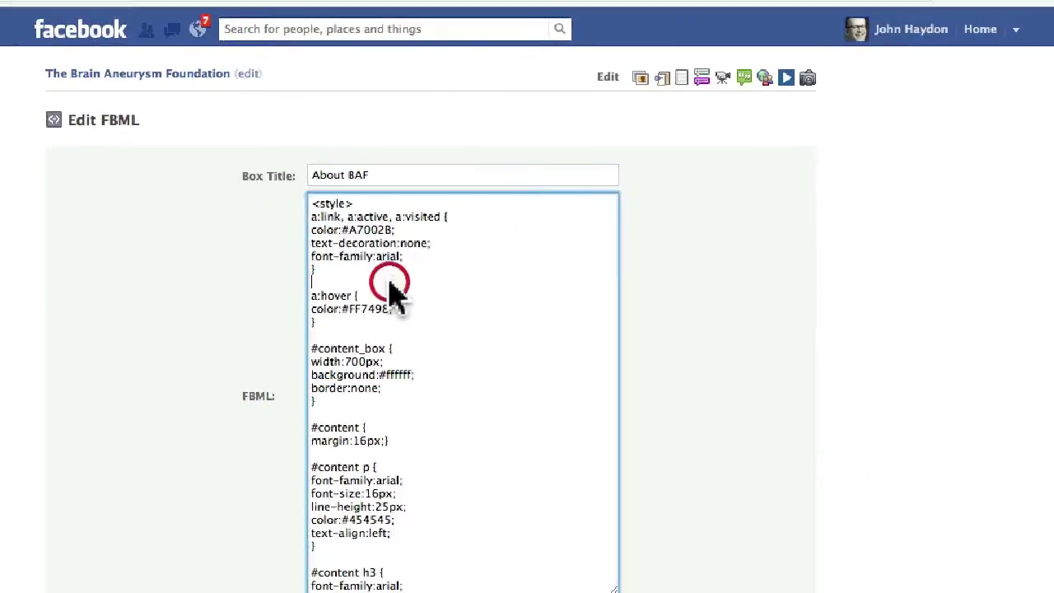
pyautogui.press('super+a')
pyautogui.press('super+c')
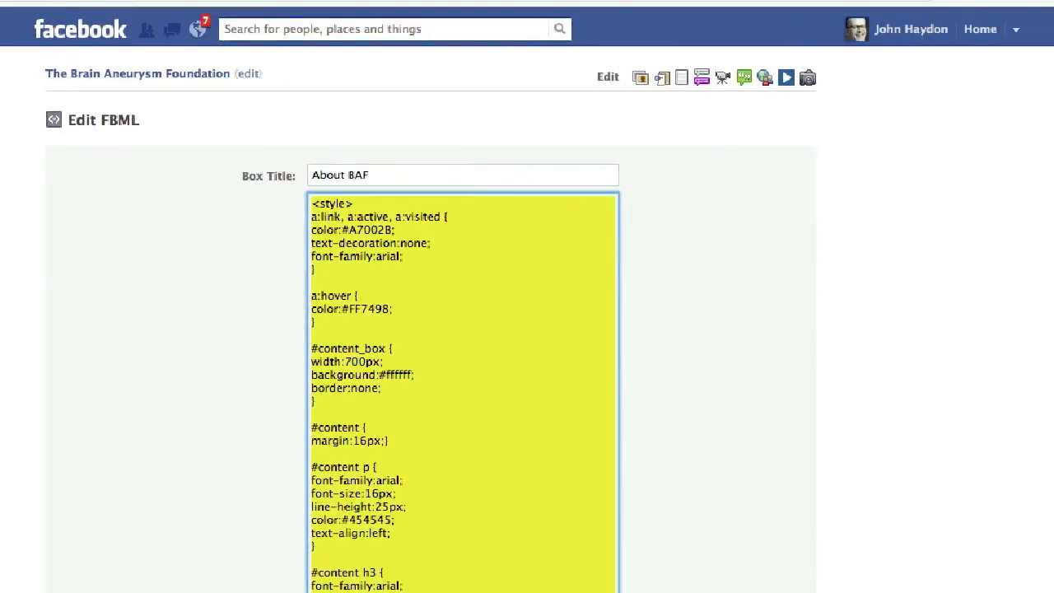
# Switch to TextEdit and paste the copied code into the blank plain text document
pyautogui.click(271, 125)
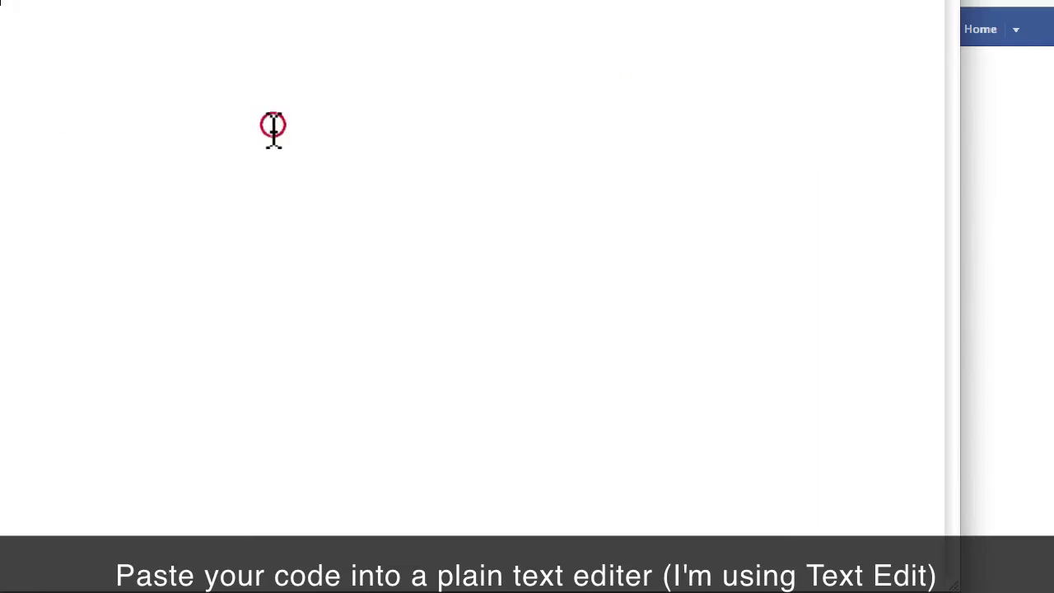
pyautogui.press('super+v')
pyautogui.scroll(15, 223, 157)
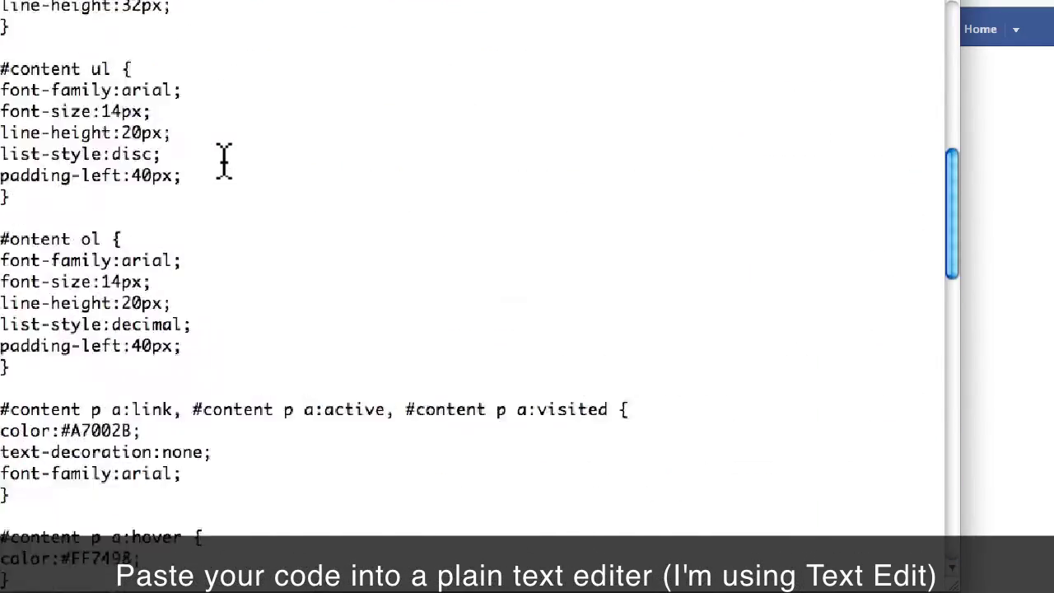
# Examine the pasted code's video section, checking the fb:swf tag and the YouTube address inside it
pyautogui.scroll(-5, 223, 158)
pyautogui.scroll(-15, 242, 188)
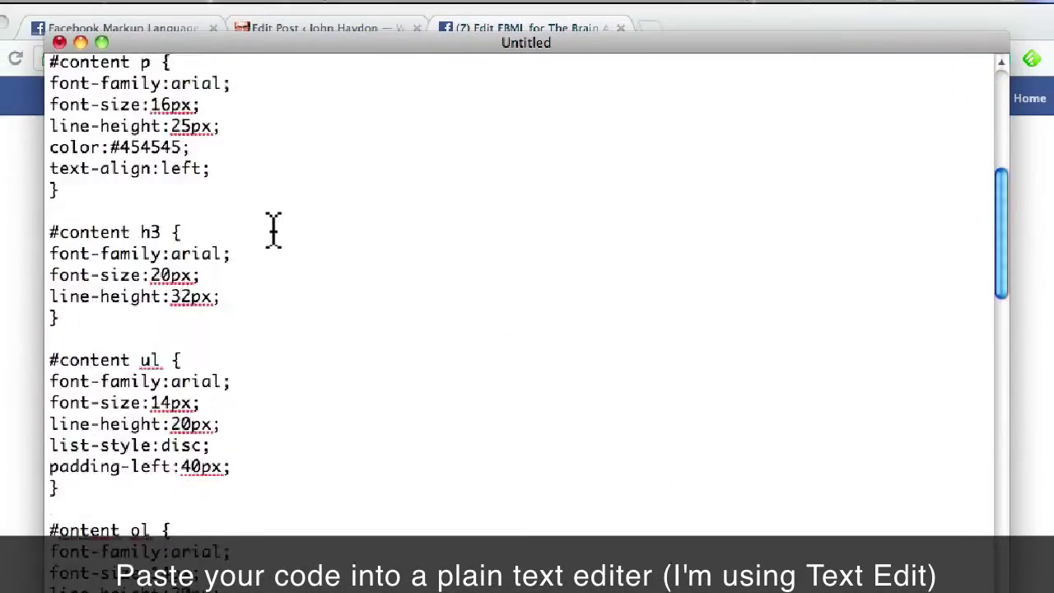
pyautogui.scroll(-10, 272, 227)
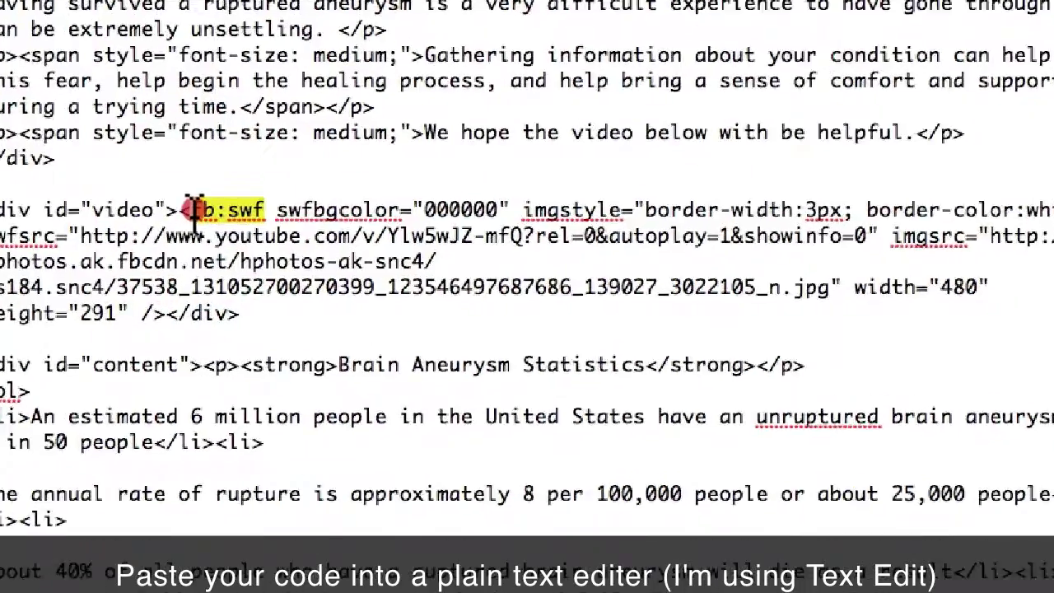
pyautogui.moveTo(224, 227); pyautogui.dragTo(277, 224)
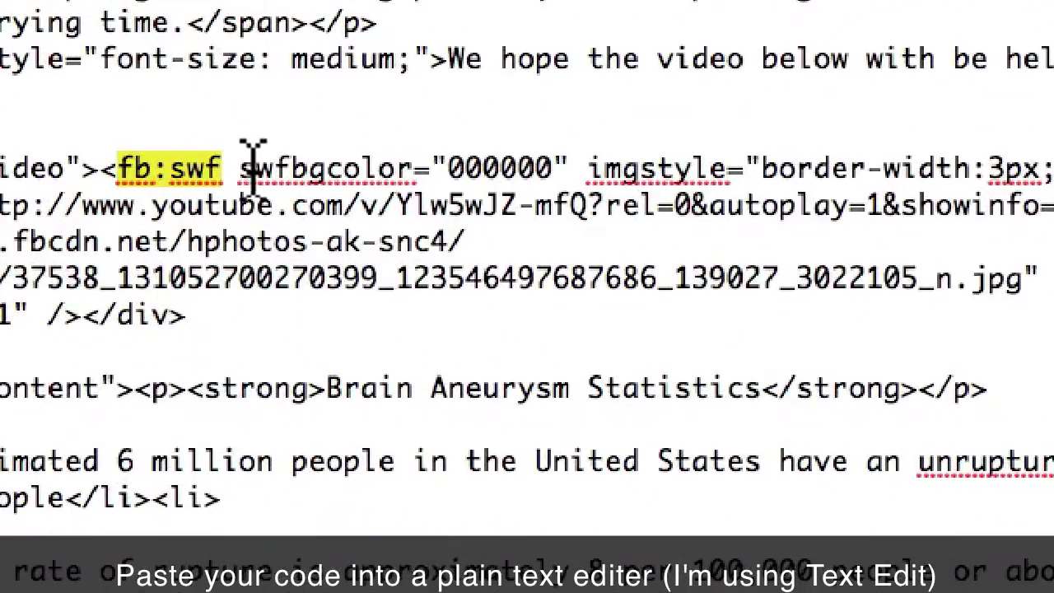
pyautogui.click(208, 168)
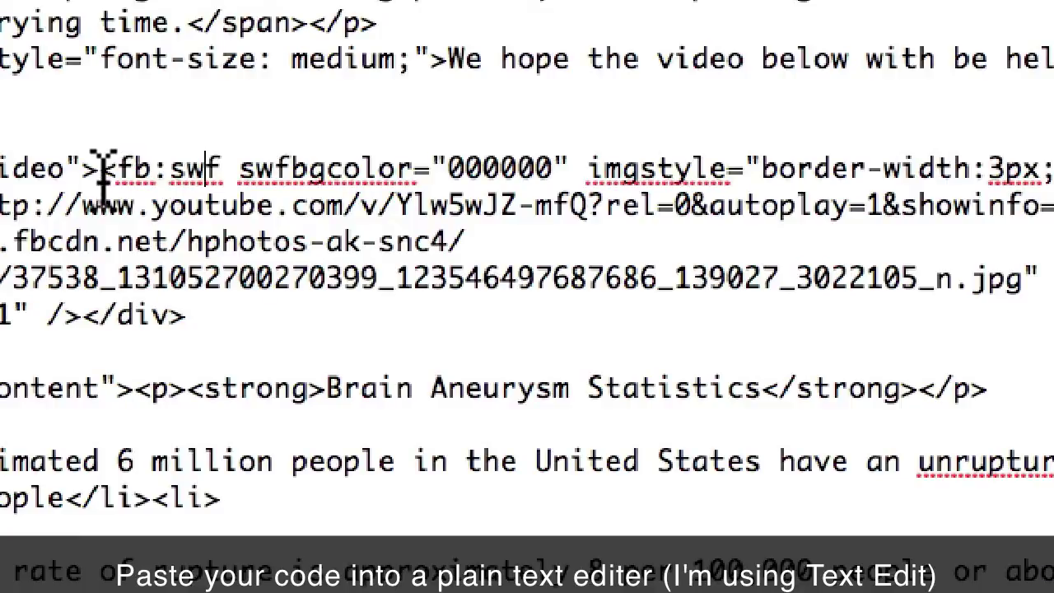
pyautogui.moveTo(4, 205); pyautogui.dragTo(581, 205)
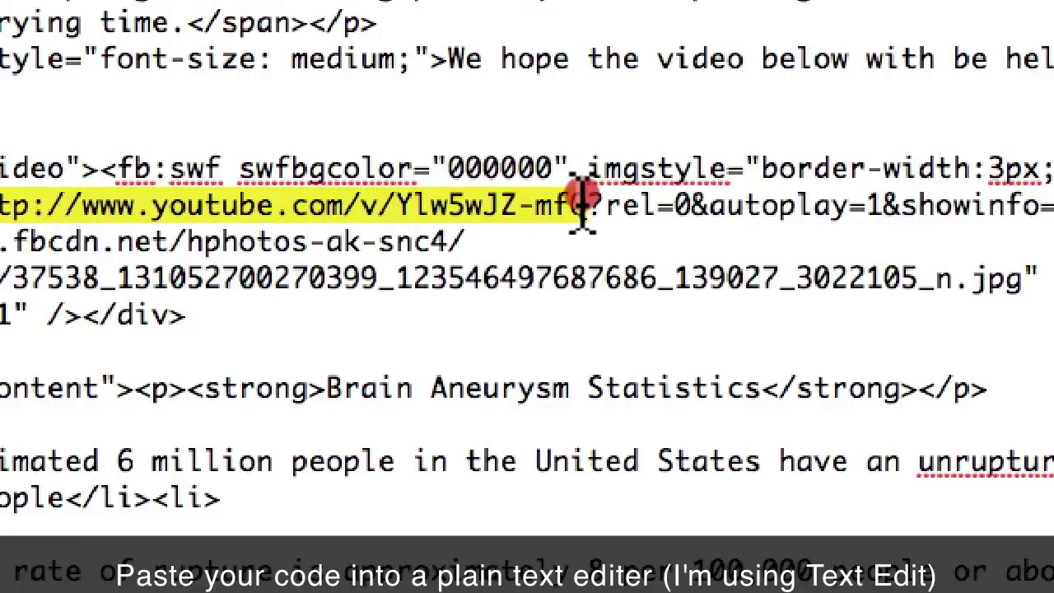
pyautogui.click(583, 202)
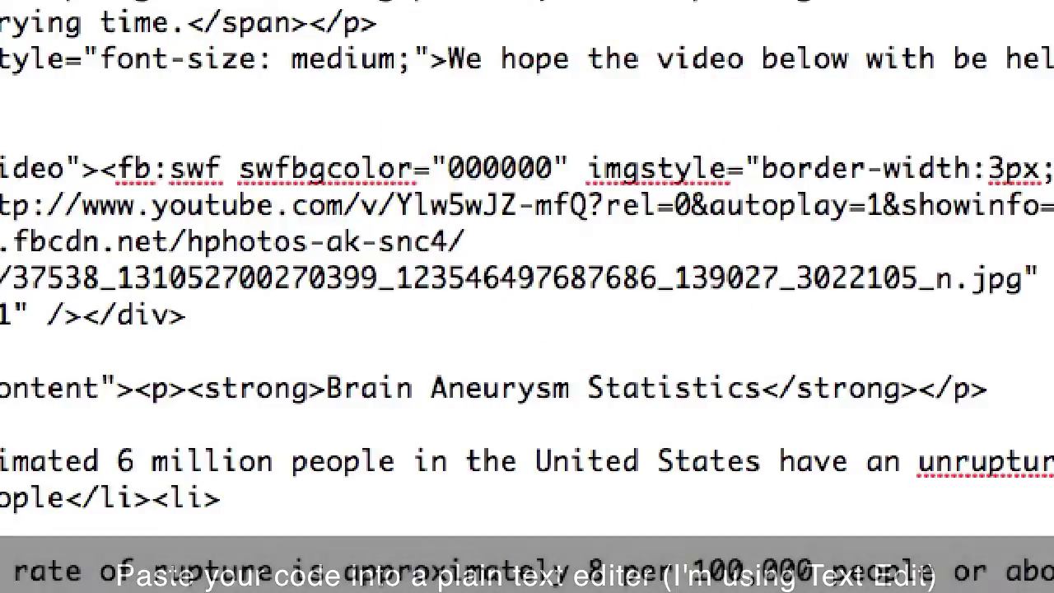
pyautogui.moveTo(2, 205); pyautogui.dragTo(582, 206)
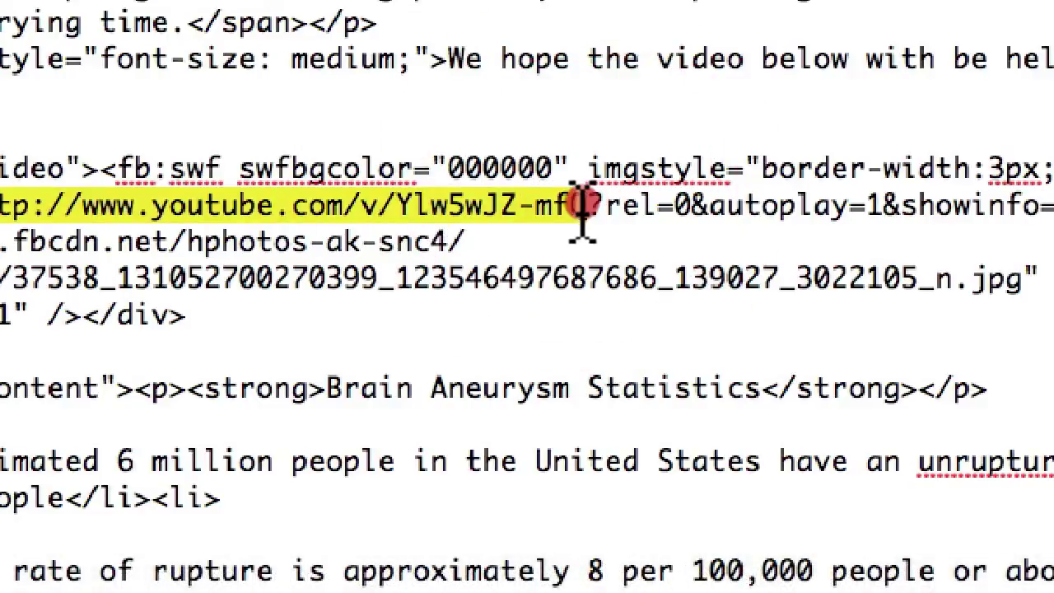
pyautogui.click(582, 204)
pyautogui.doubleClick(108, 168)
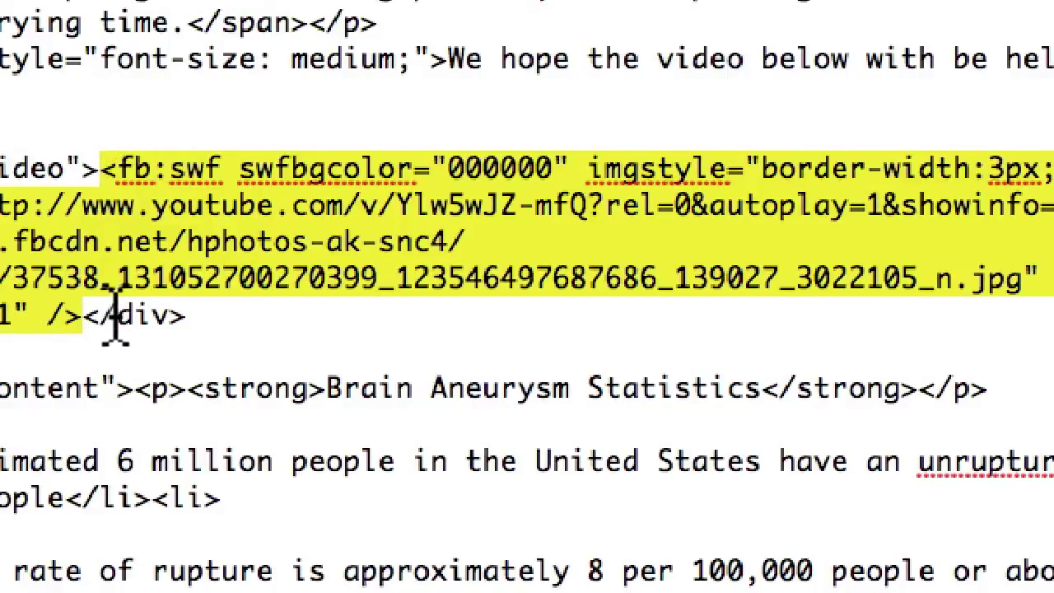
# Look through the rest of the pasted code, below and above the video section, for other FBML tags
pyautogui.click(384, 370)
pyautogui.scroll(-5, 386, 354)
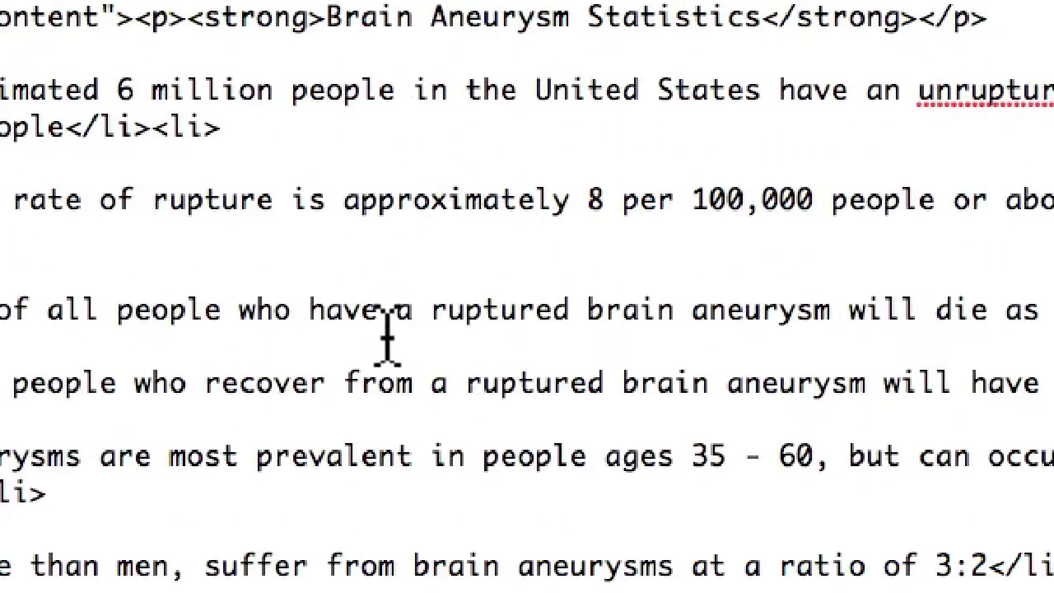
pyautogui.scroll(8, 485, 272)
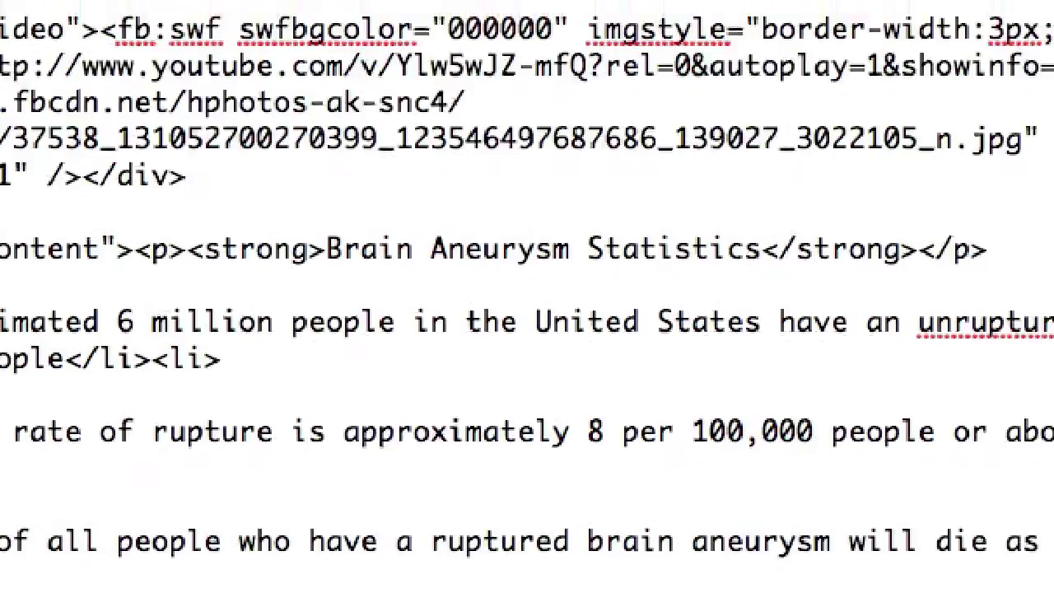
pyautogui.scroll(5, 485, 272)
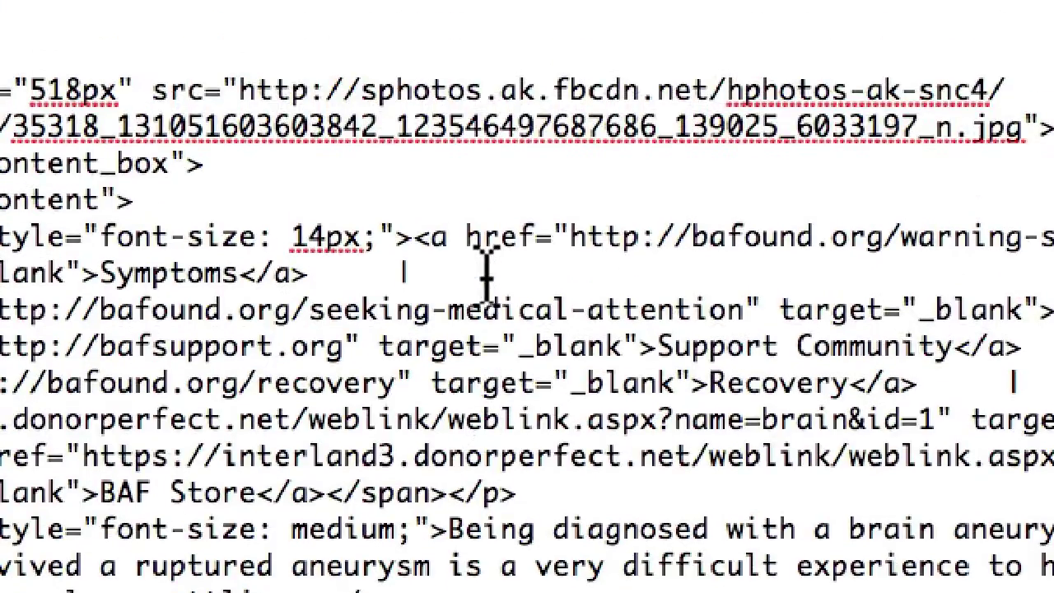
pyautogui.scroll(-8, 485, 279)
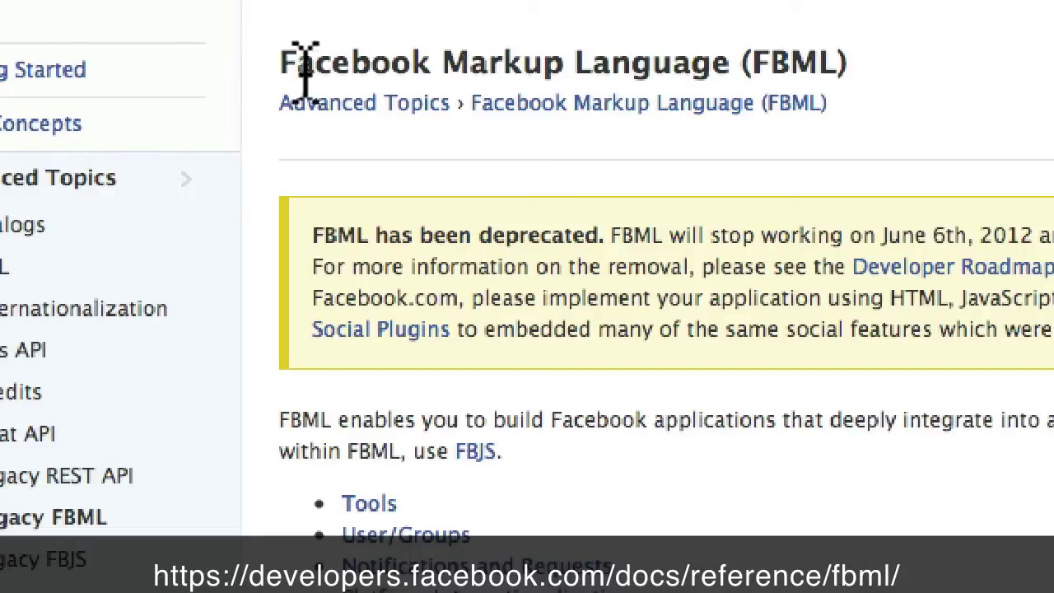
# Review the Facebook Markup Language (FBML) reference in the browser, going through the fb: tags listed under Tools
pyautogui.moveTo(284, 66); pyautogui.dragTo(846, 62)
pyautogui.click(842, 47)
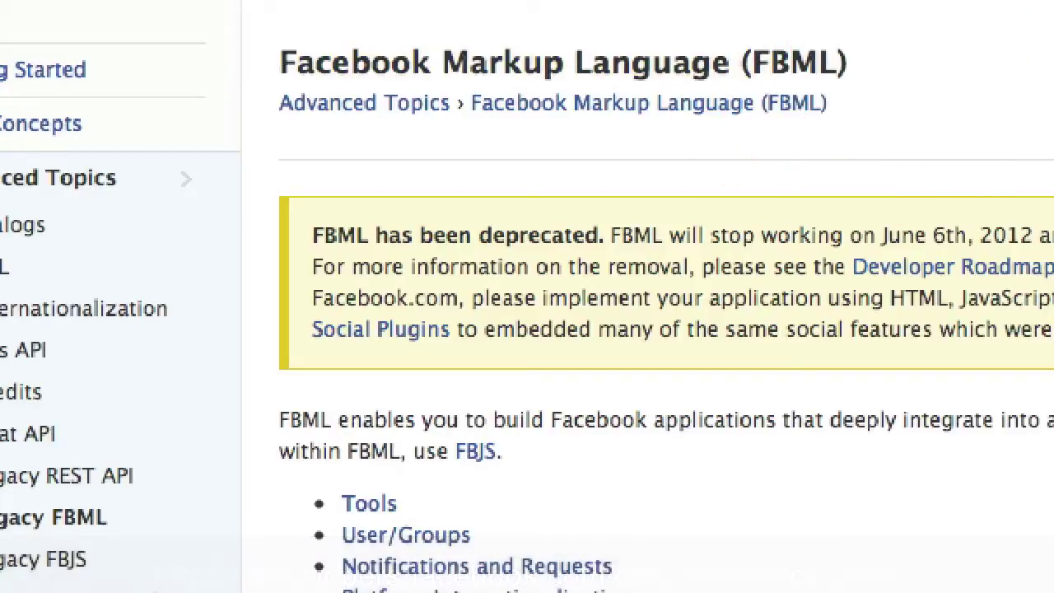
pyautogui.scroll(-15, 622, 247)
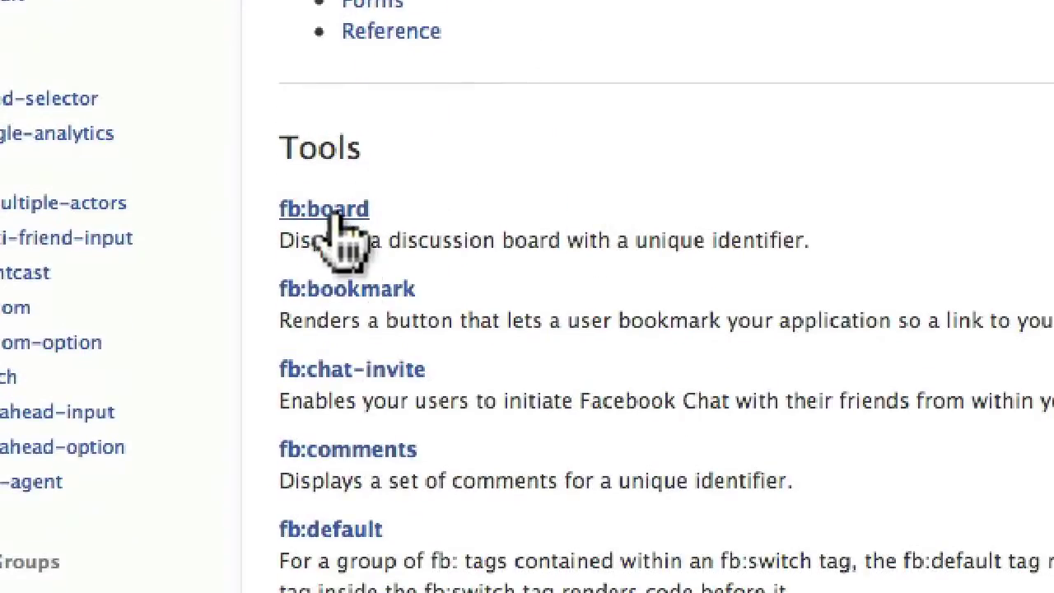
pyautogui.scroll(-2, 461, 558)
pyautogui.scroll(-15, 527, 560)
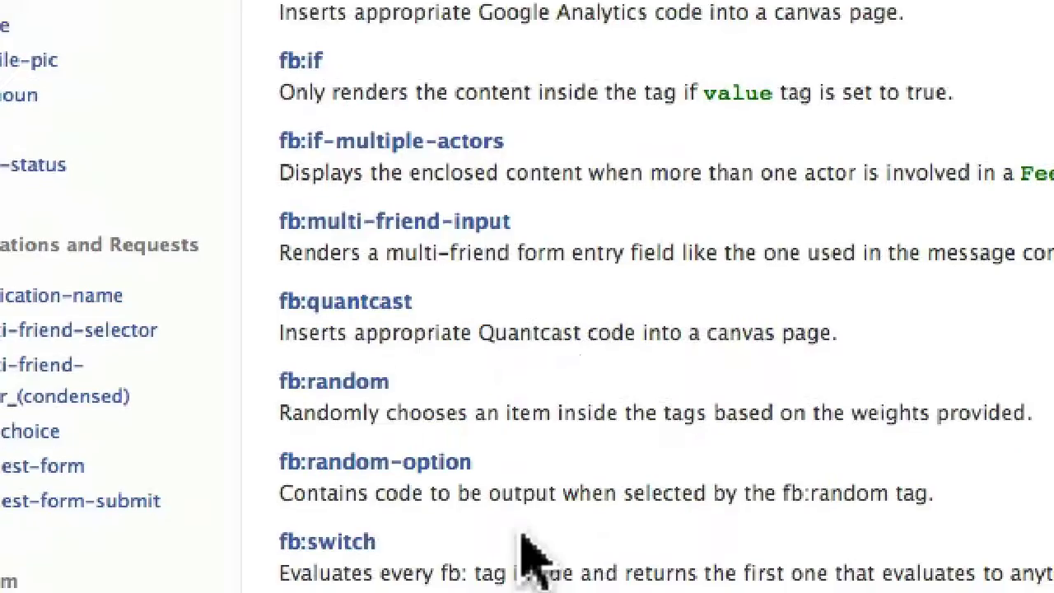
pyautogui.scroll(20, 522, 543)
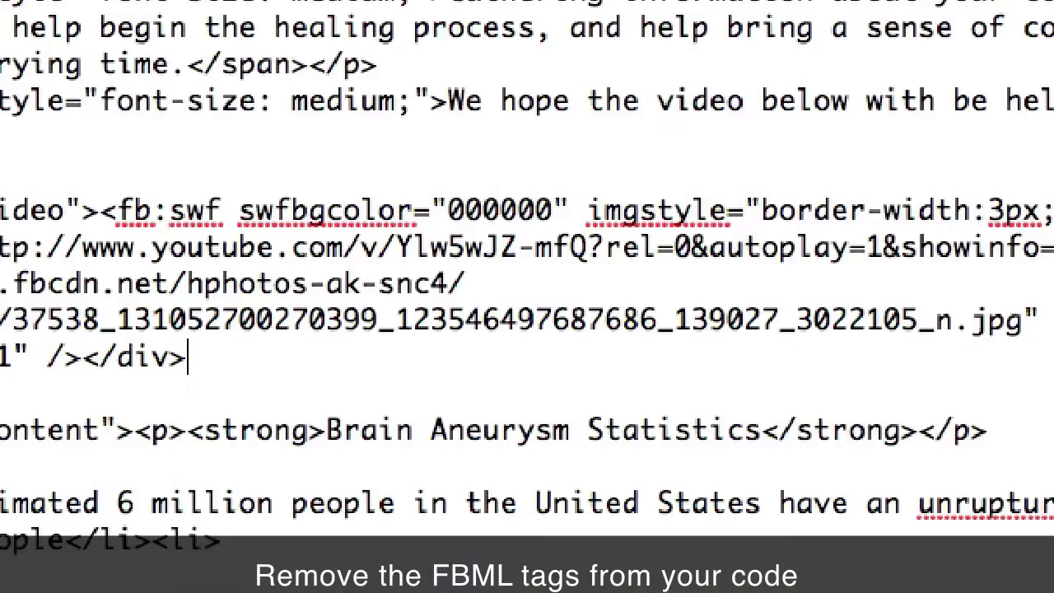
# Examine the fb:swf tag in the video section and the width setting of the header image in the pasted code
pyautogui.click(100, 212)
pyautogui.moveTo(101, 212); pyautogui.dragTo(152, 212)
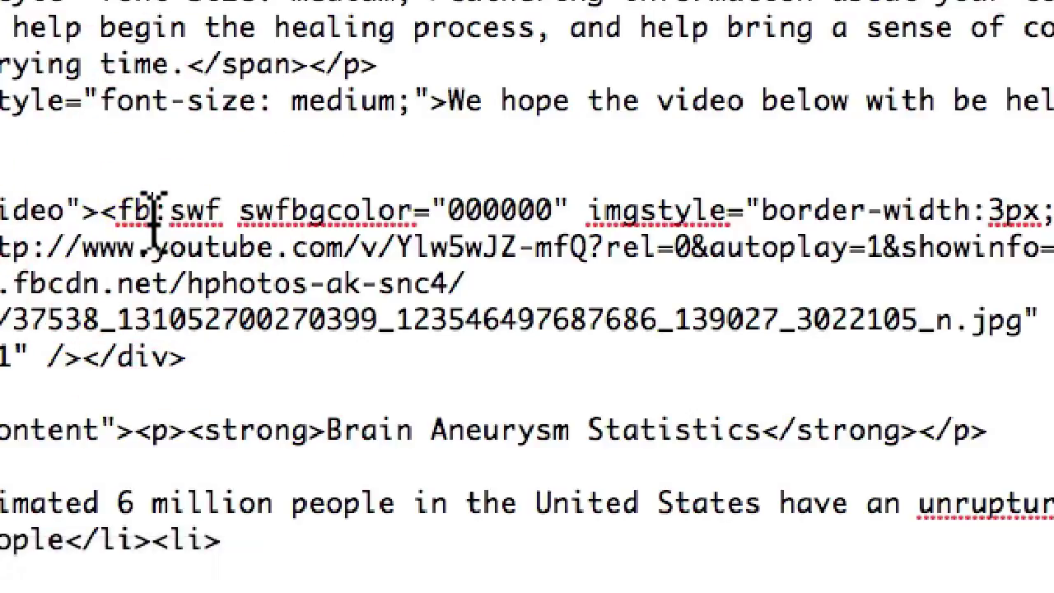
pyautogui.scroll(10, 154, 213)
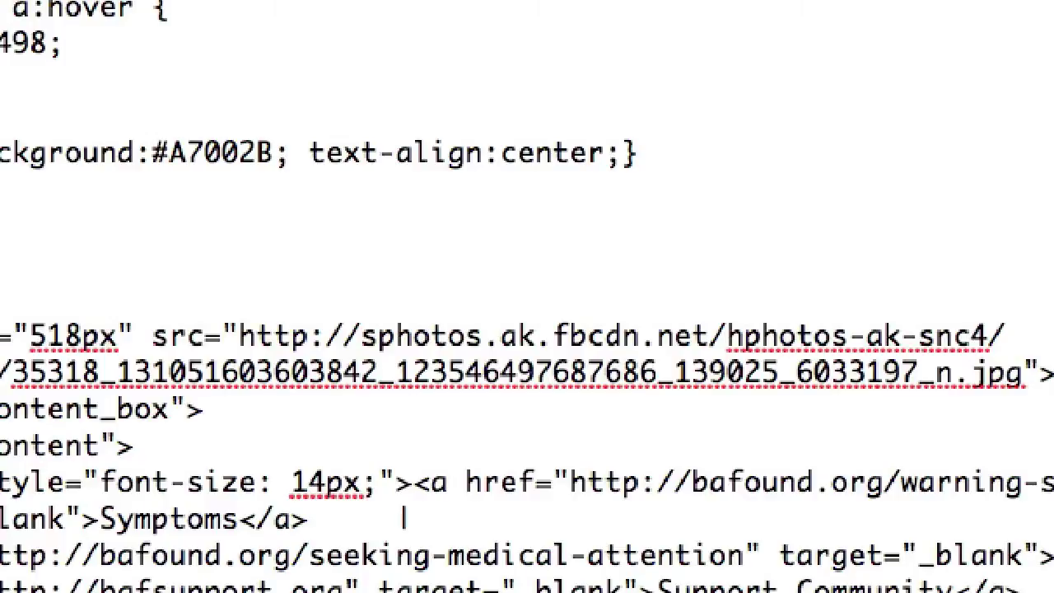
pyautogui.moveTo(31, 336); pyautogui.dragTo(85, 336)
pyautogui.click(136, 336)
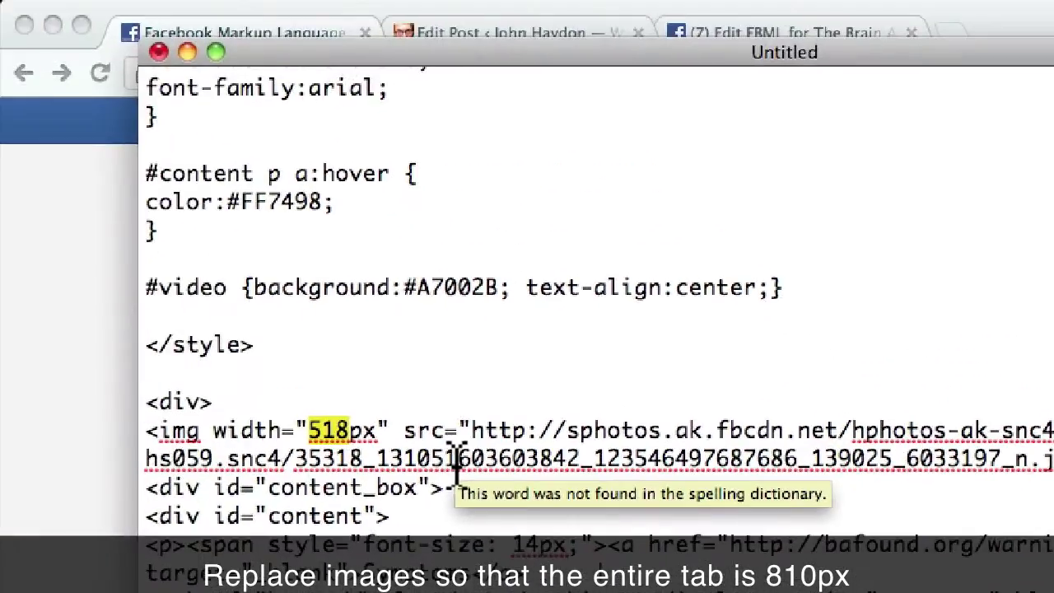
# Switch the browser to the Edit FBML page for The Brain Aneurysm Foundation and return to TextEdit
pyautogui.click(85, 379)
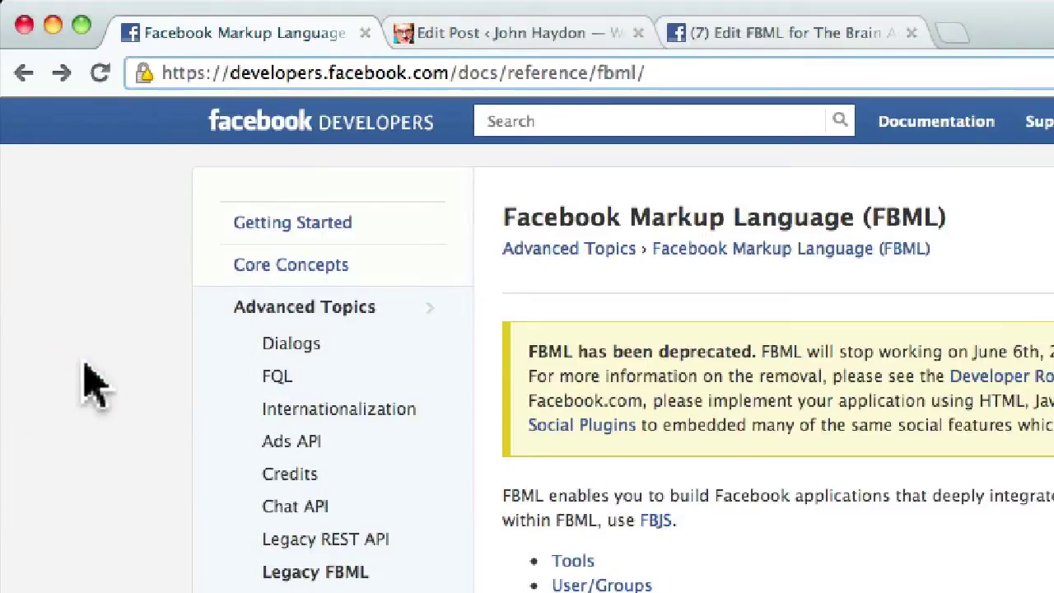
pyautogui.click(834, 37)
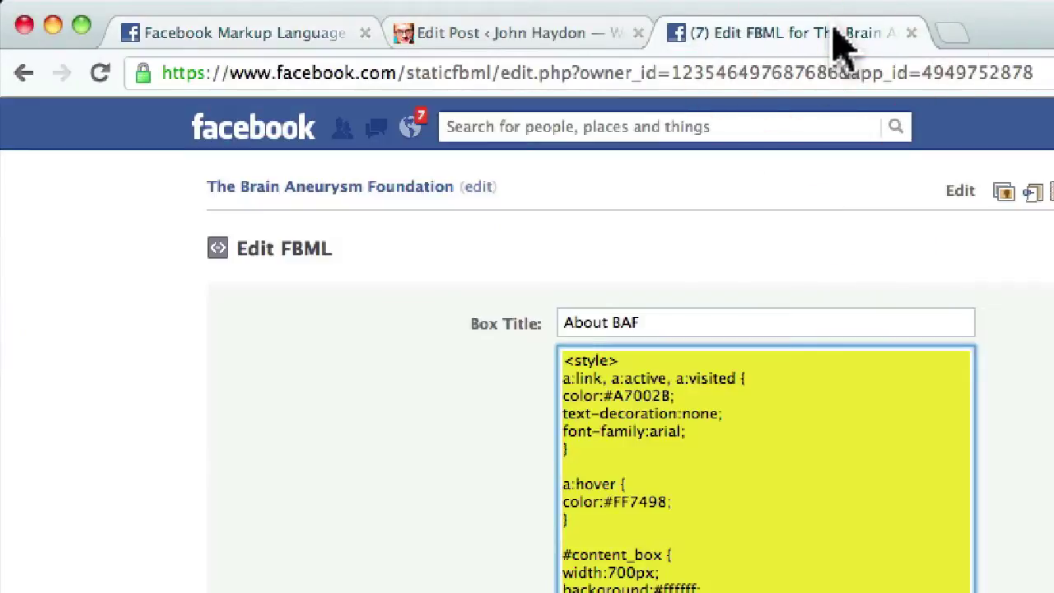
pyautogui.press('super+Tab')
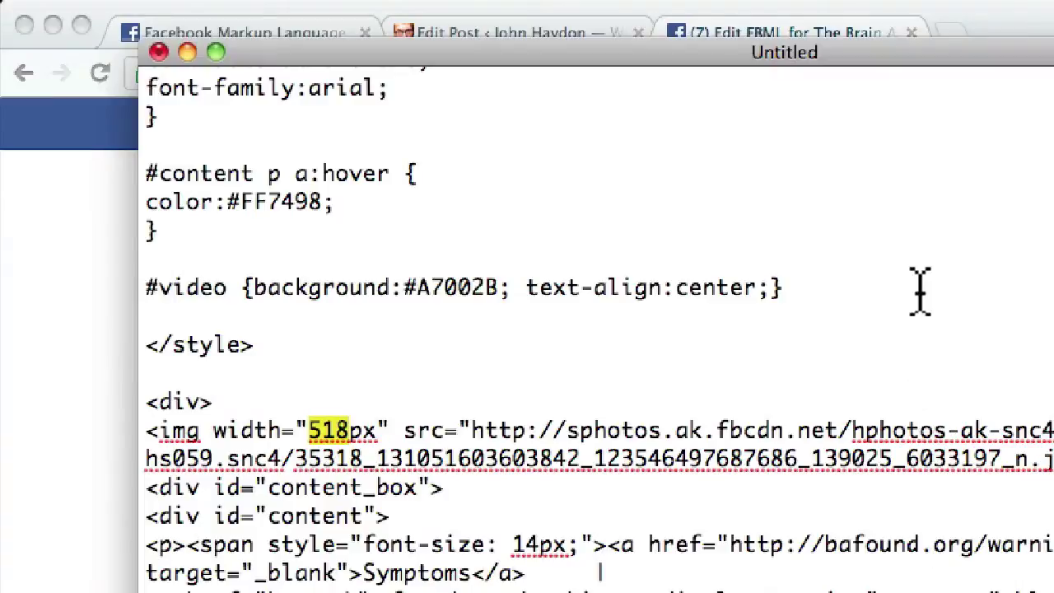
# Put away the untitled document to bring up bafound-custom tab.txt, and enlarge its text
pyautogui.click(188, 53)
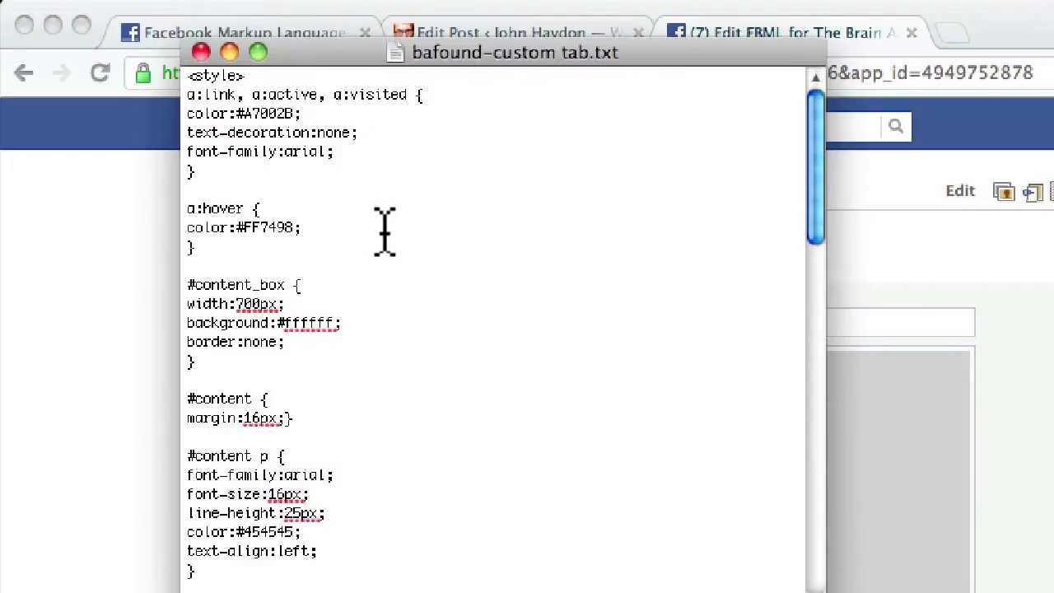
pyautogui.click(385, 230)
pyautogui.press('super+plus')
pyautogui.press('super+plus')
pyautogui.press('super+plus')
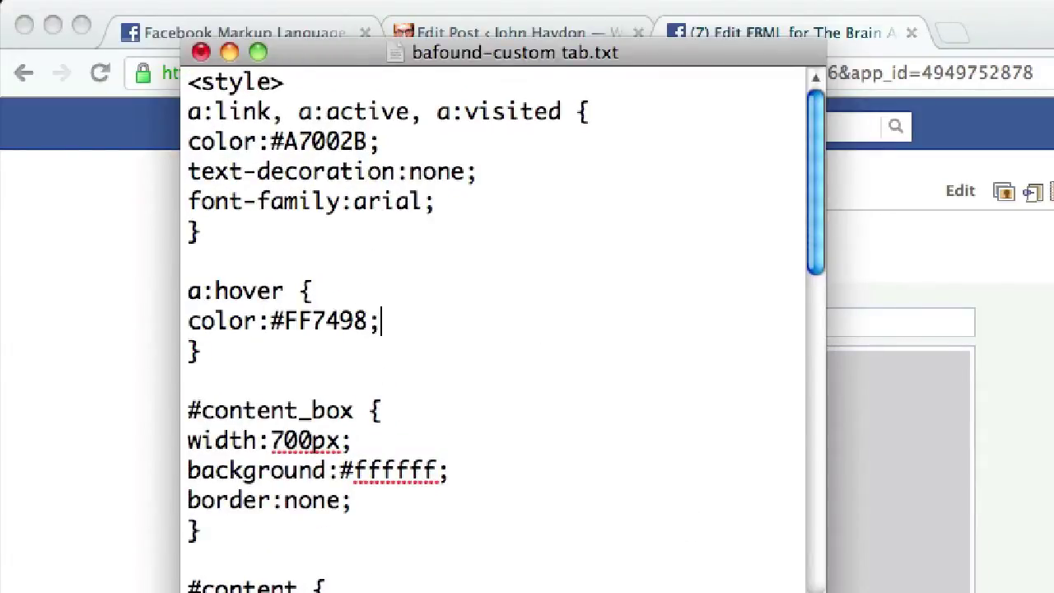
pyautogui.click(432, 337)
# Go back to the Page's Added Apps list in the browser and remove the static FBML app
pyautogui.click(87, 309)
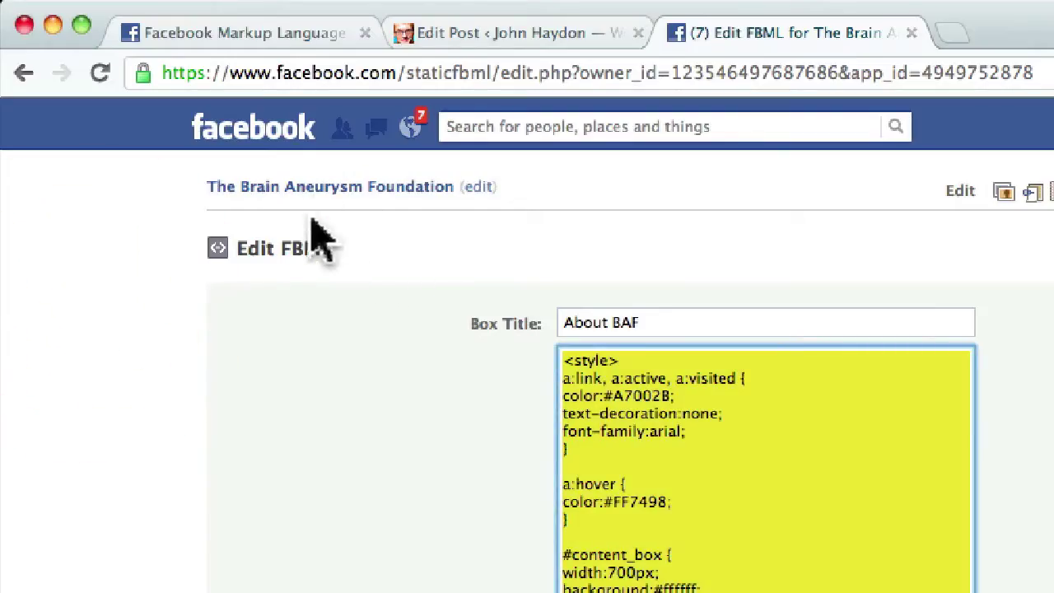
pyautogui.click(23, 73)
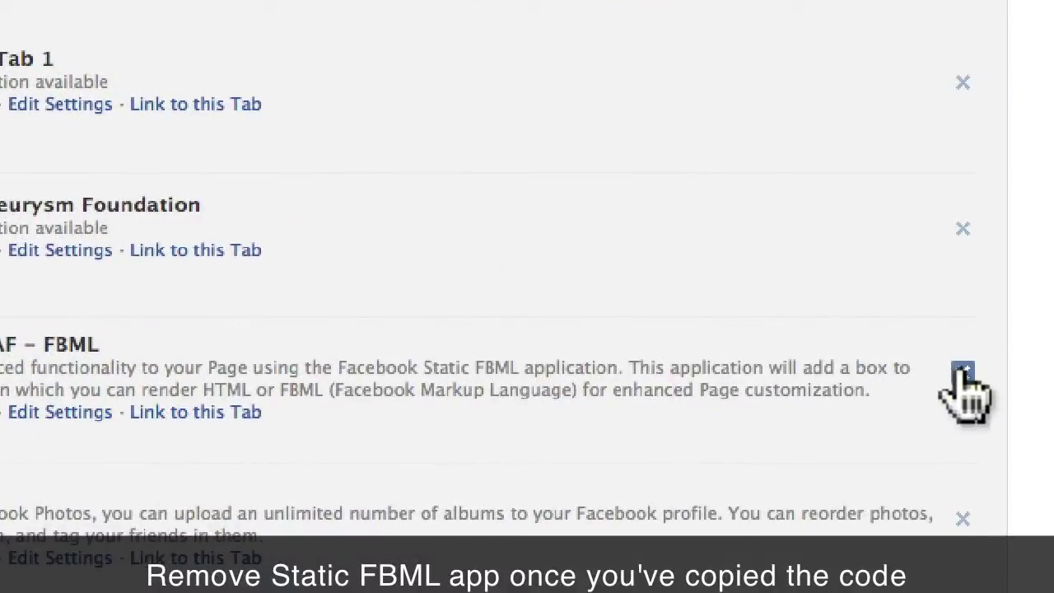
pyautogui.click(964, 375)
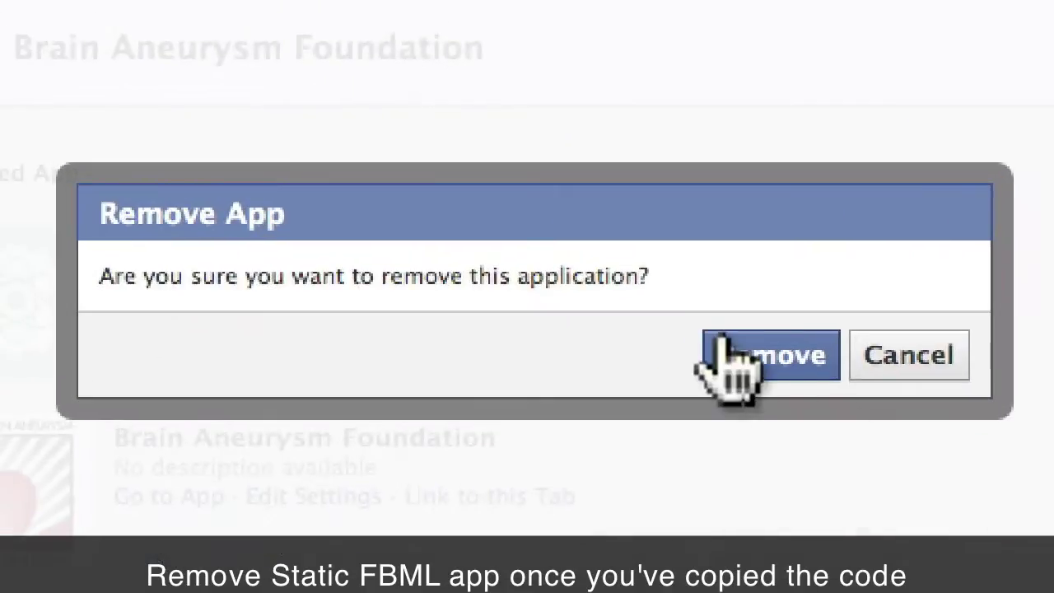
pyautogui.click(724, 350)
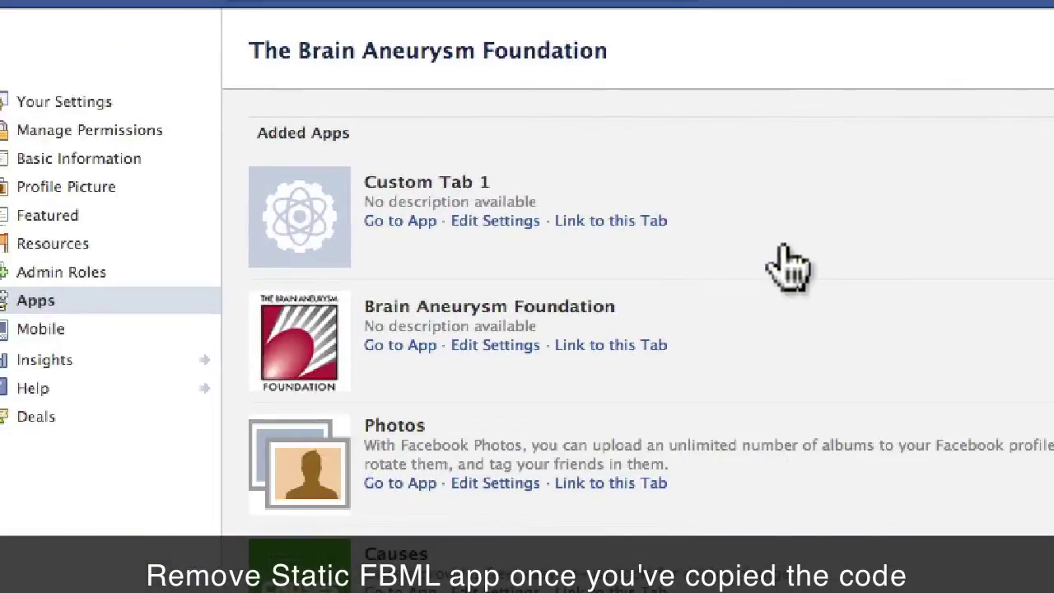
pyautogui.scroll(-2, 1030, 402)
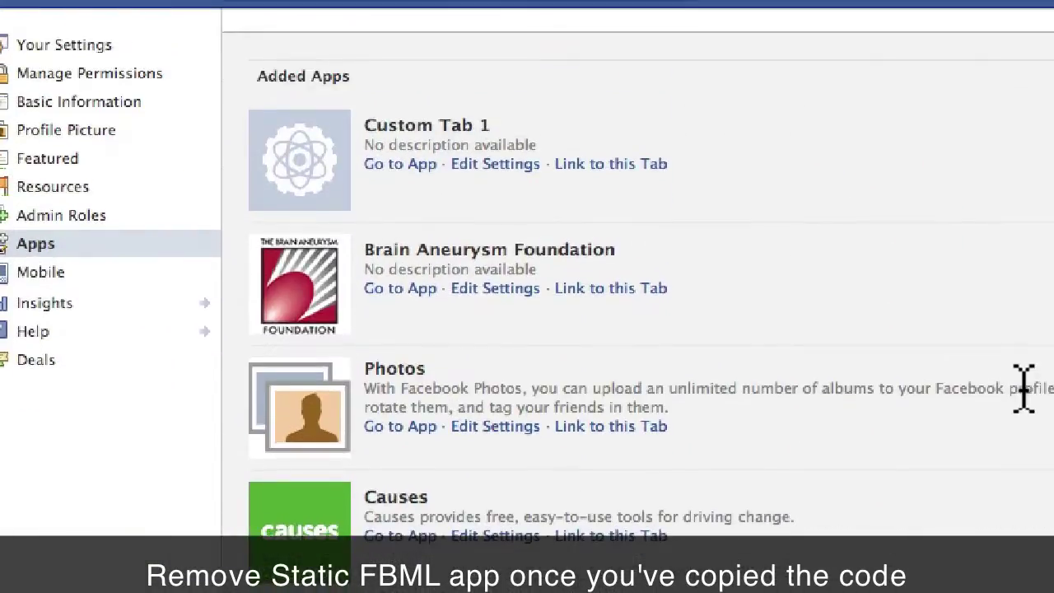
pyautogui.scroll(2, 1025, 394)
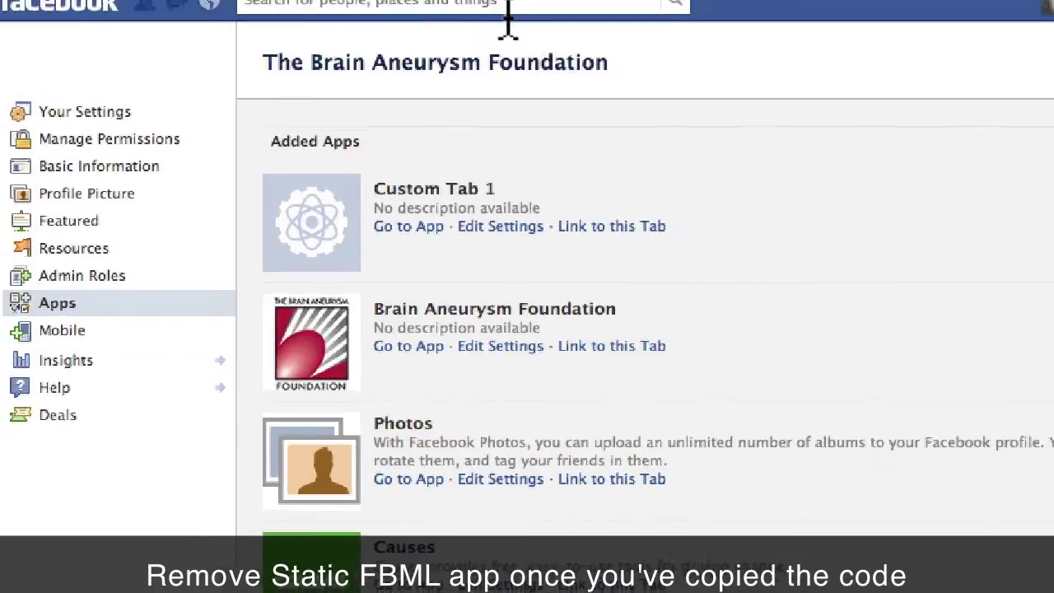
# Search Facebook for "static" and open the Static HTML: iframe tabs app
pyautogui.click(507, 9)
pyautogui.write('static')
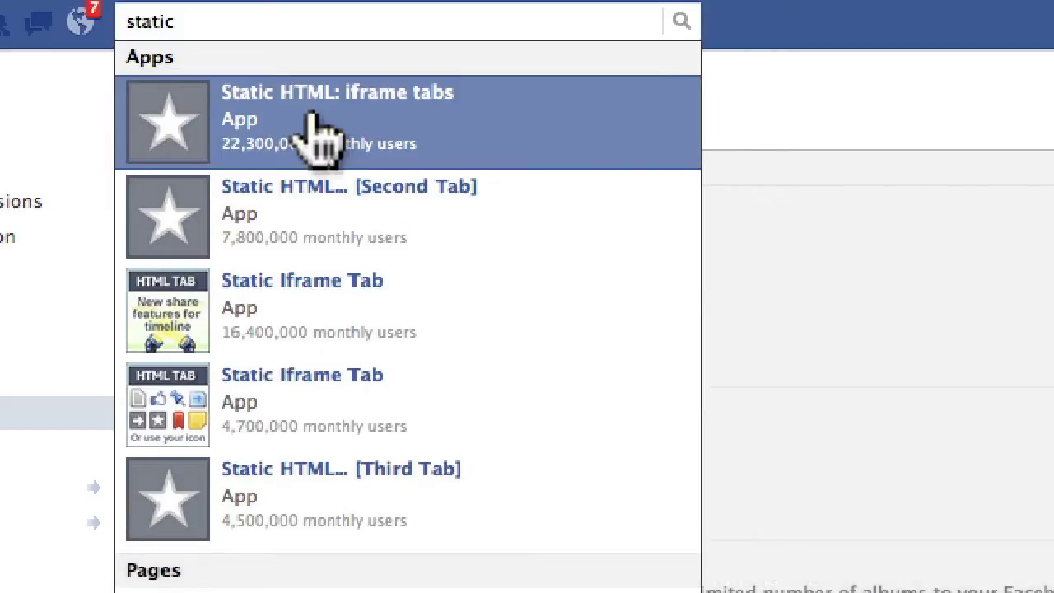
pyautogui.click(223, 119)
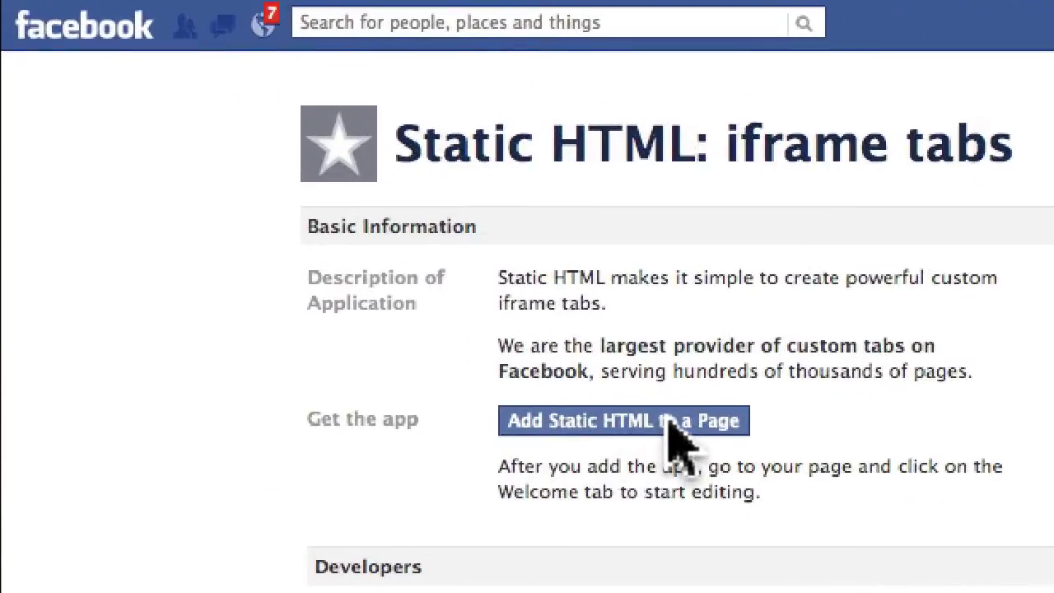
# Add the Static HTML: iframe tabs app to The Brain Aneurysm Foundation page
pyautogui.click(646, 420)
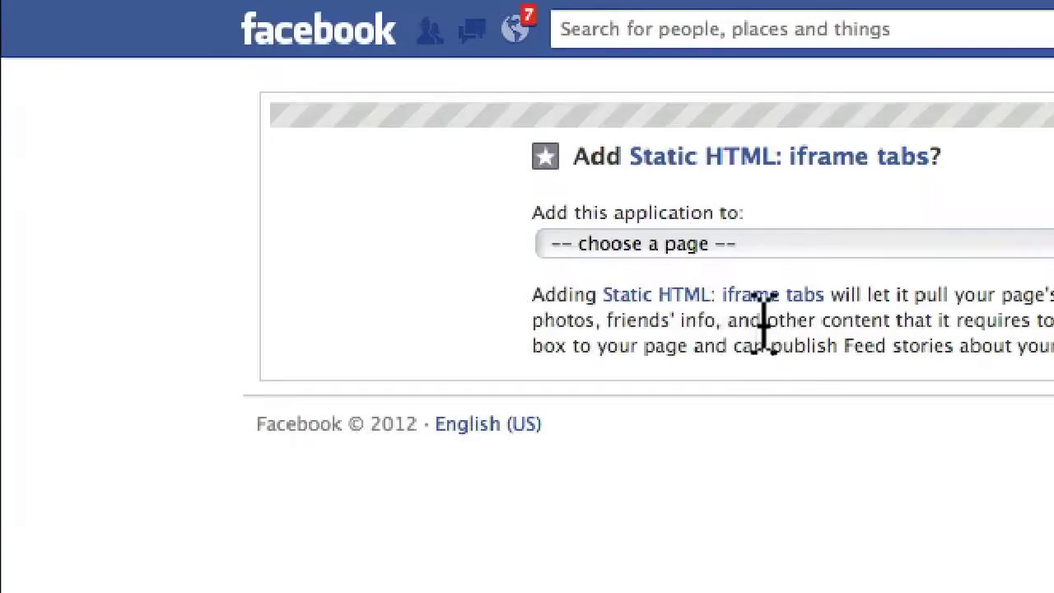
pyautogui.click(487, 248)
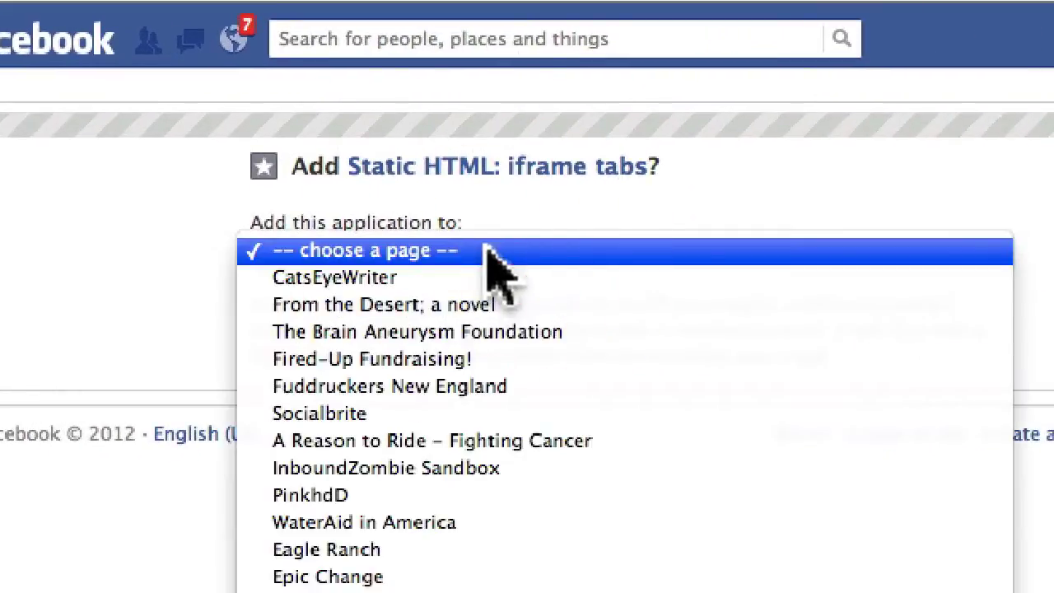
pyautogui.click(462, 334)
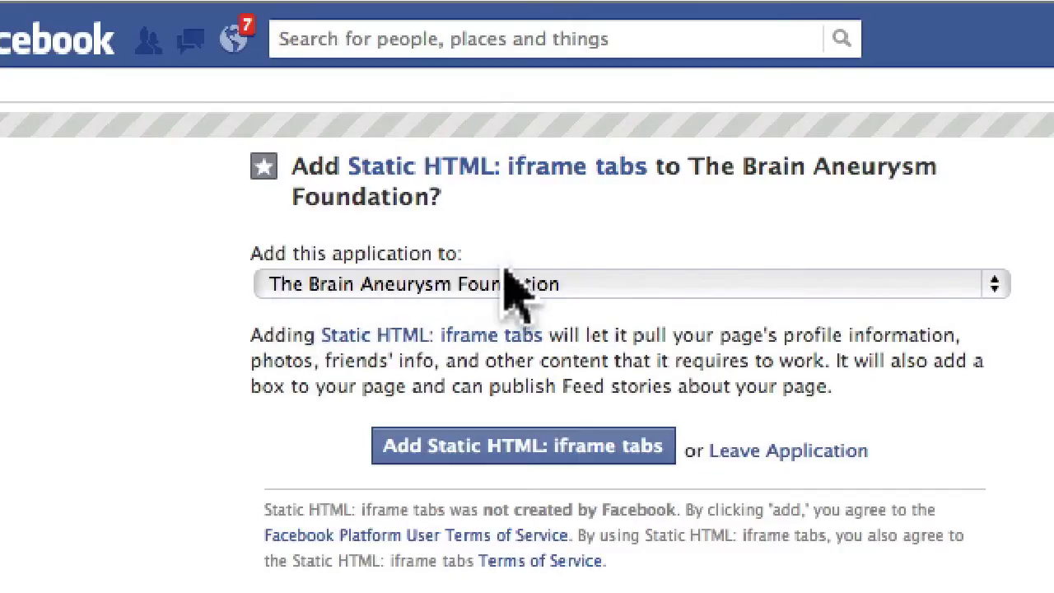
pyautogui.click(527, 452)
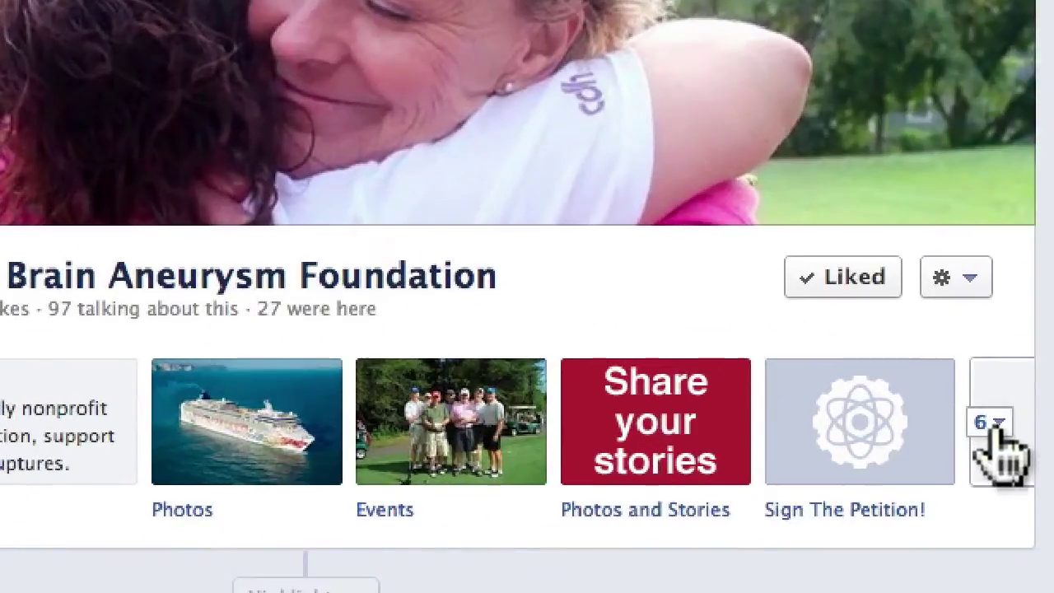
# Expand the Page's row of apps and open the new Welcome tab
pyautogui.click(998, 445)
pyautogui.scroll(-1, 999, 434)
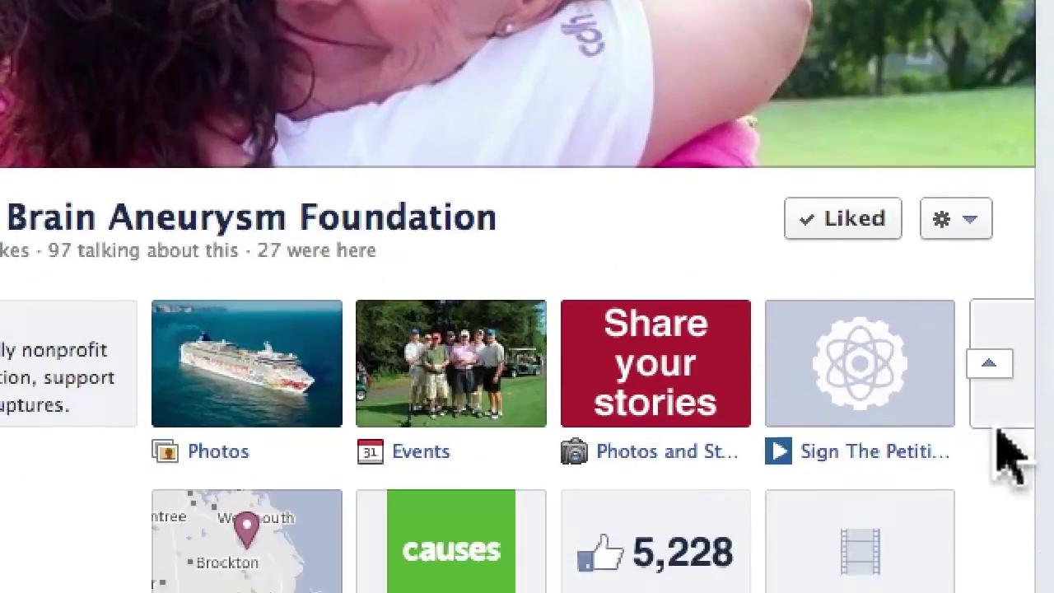
pyautogui.scroll(-5, 1004, 448)
pyautogui.moveTo(477, 390)
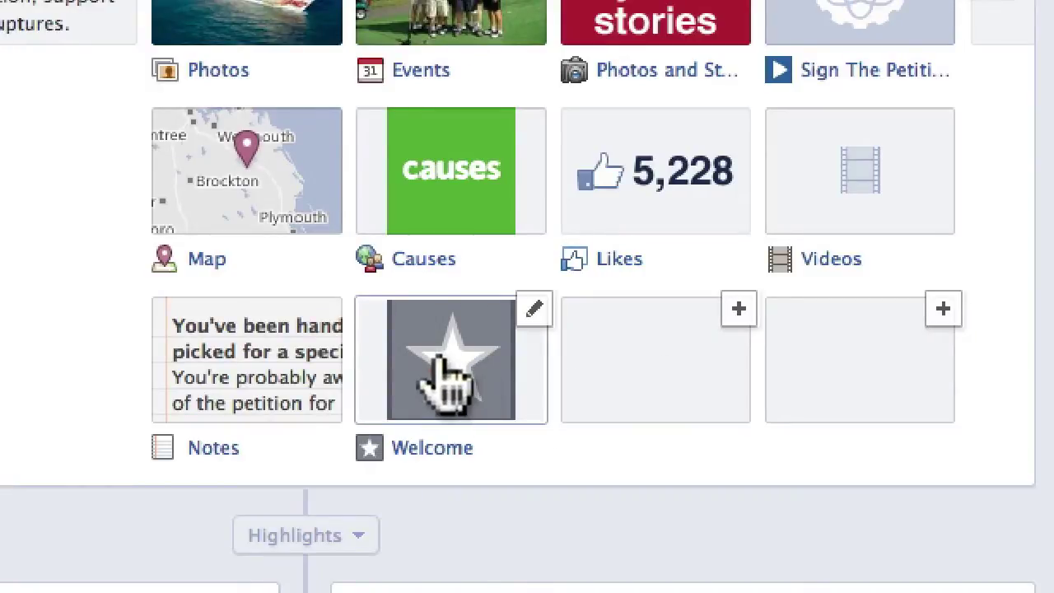
pyautogui.click(442, 356)
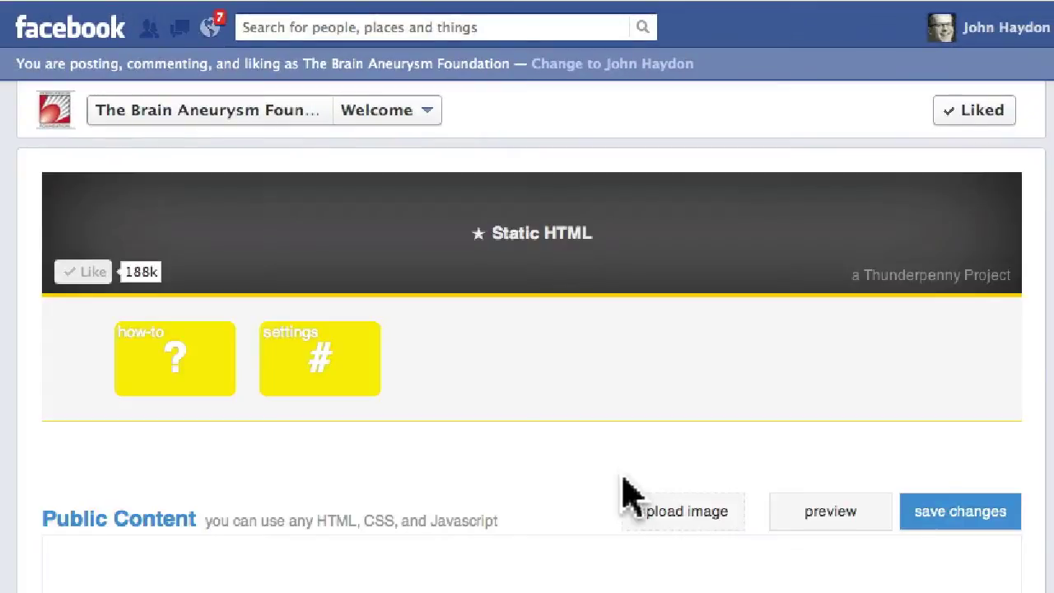
# Copy all the code from bafound-custom tab.txt in TextEdit and paste it into the Welcome tab's Public Content field
pyautogui.scroll(-5, 512, 415)
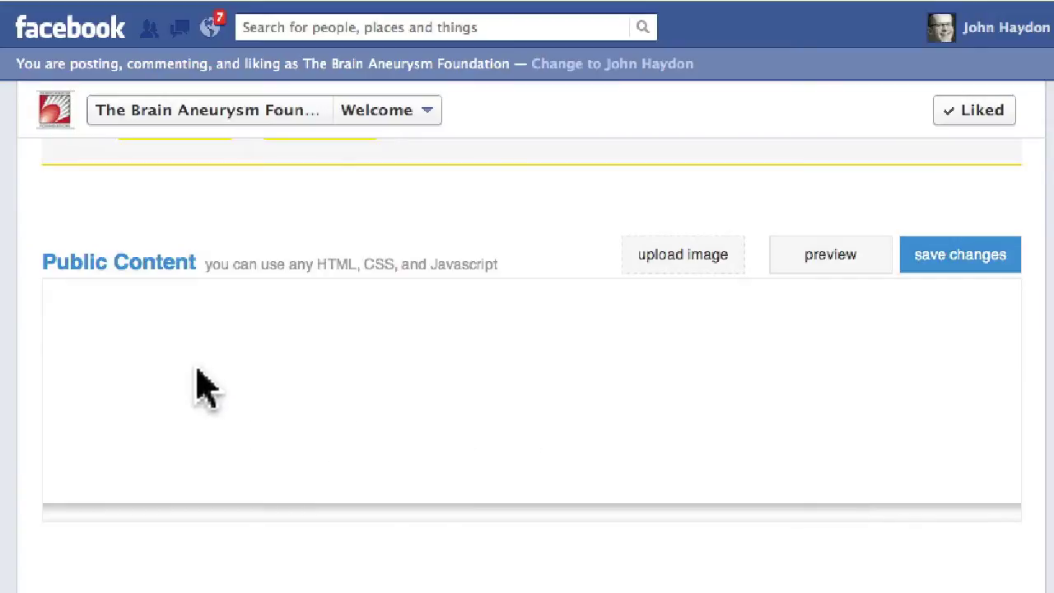
pyautogui.click(198, 372)
pyautogui.scroll(4, 197, 375)
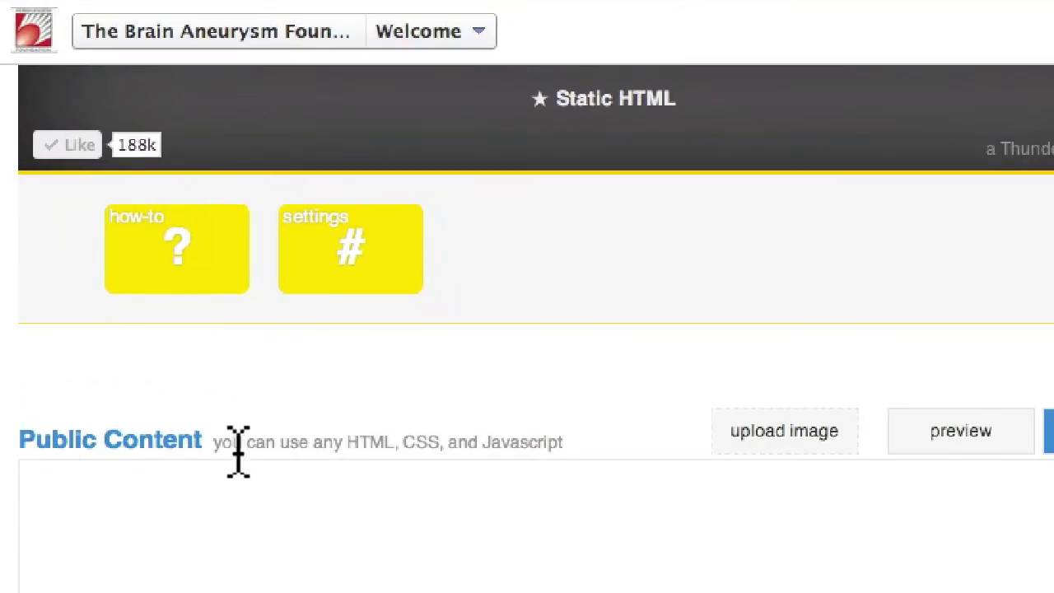
pyautogui.click(57, 494)
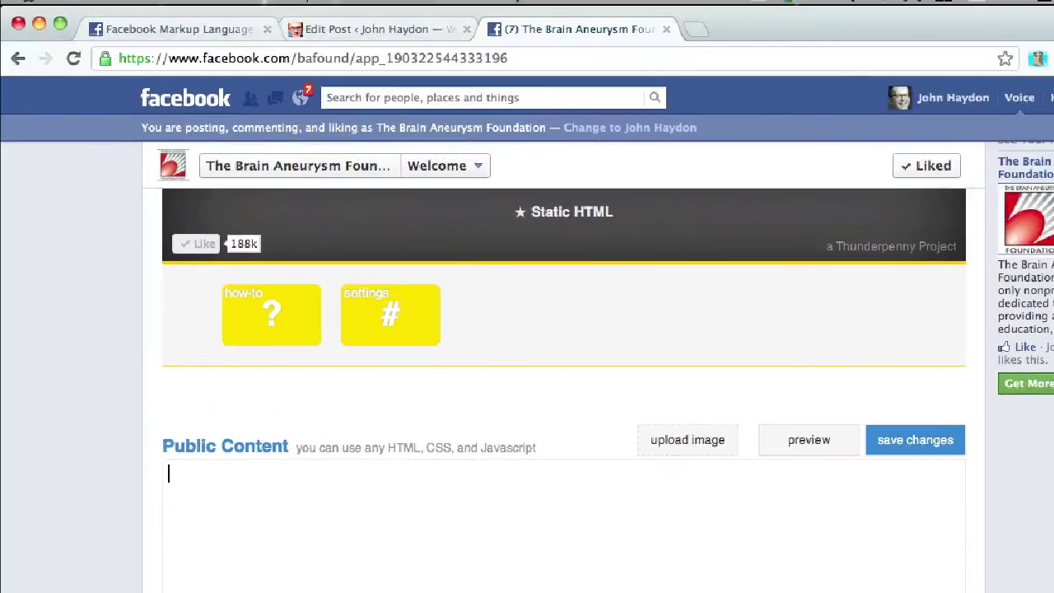
pyautogui.press('super+Tab')
pyautogui.click(445, 223)
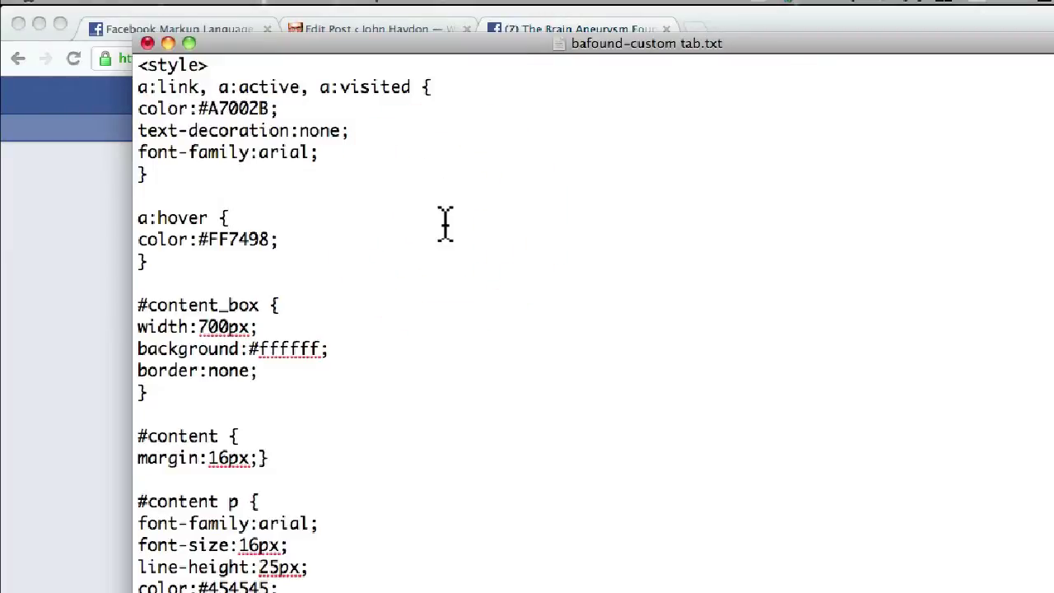
pyautogui.press('super+a')
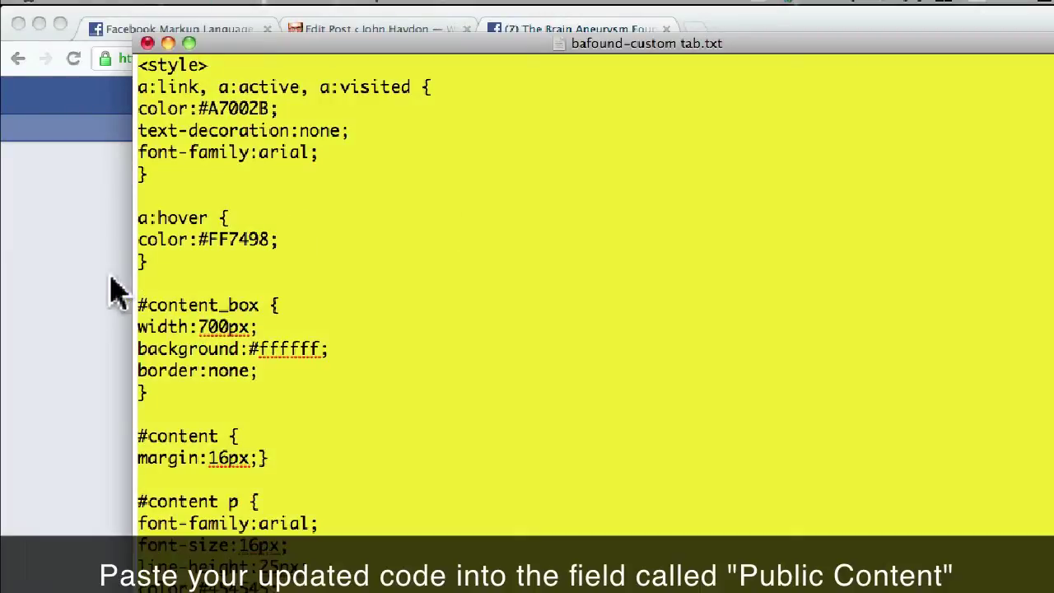
pyautogui.click(89, 277)
pyautogui.click(264, 505)
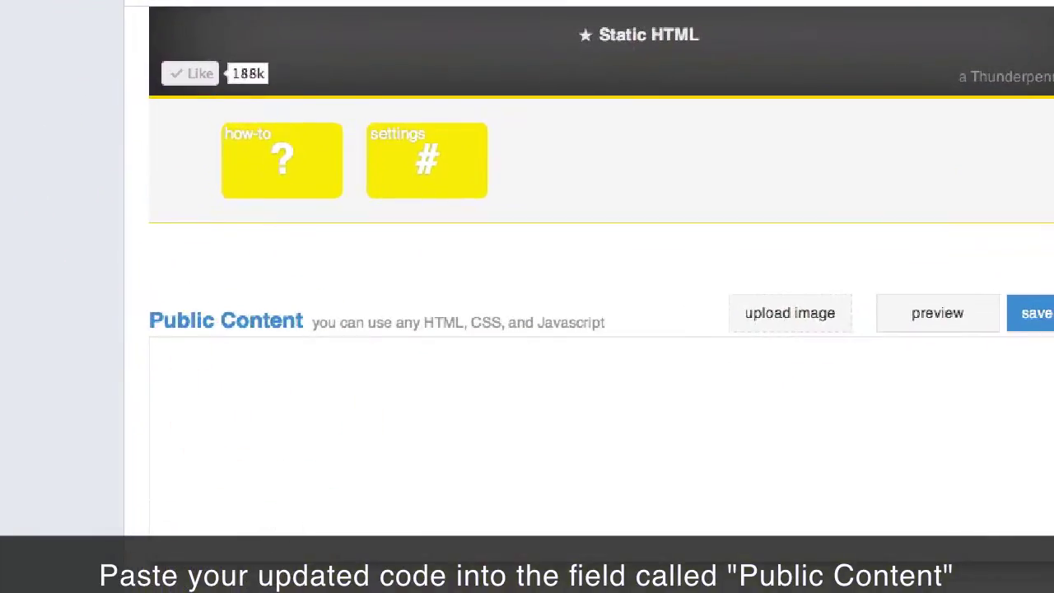
pyautogui.press('super+v')
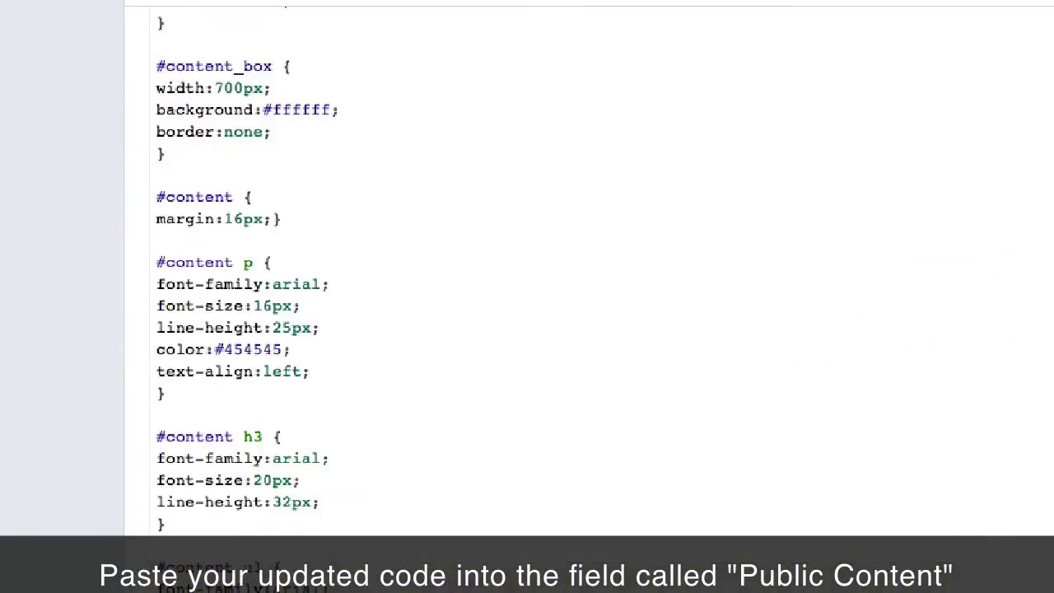
# Look through the pasted code in the Public Content field and save the changes
pyautogui.scroll(-10, 517, 381)
pyautogui.scroll(-5, 516, 380)
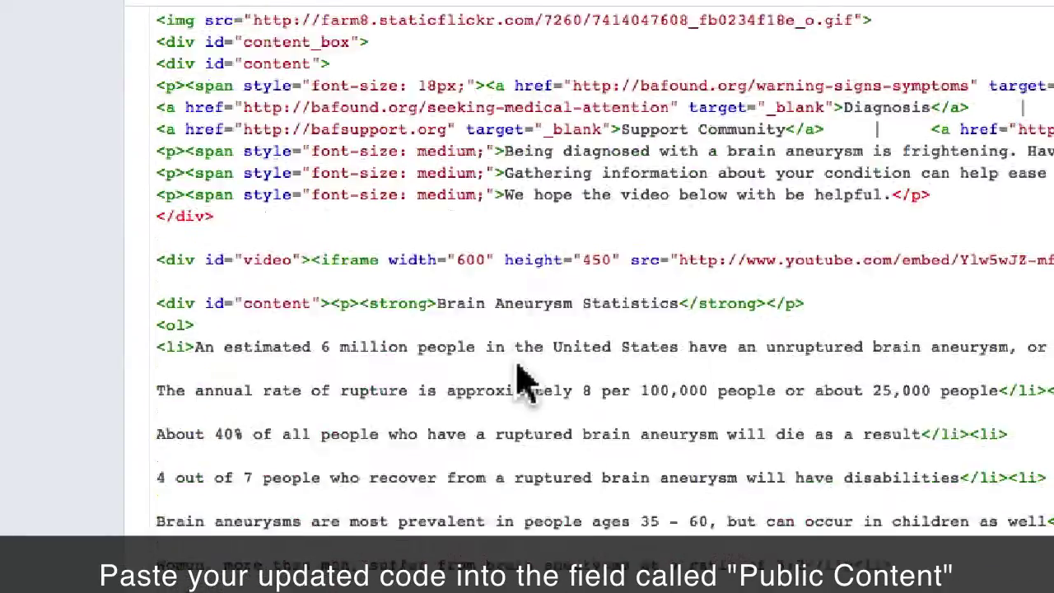
pyautogui.scroll(15, 517, 373)
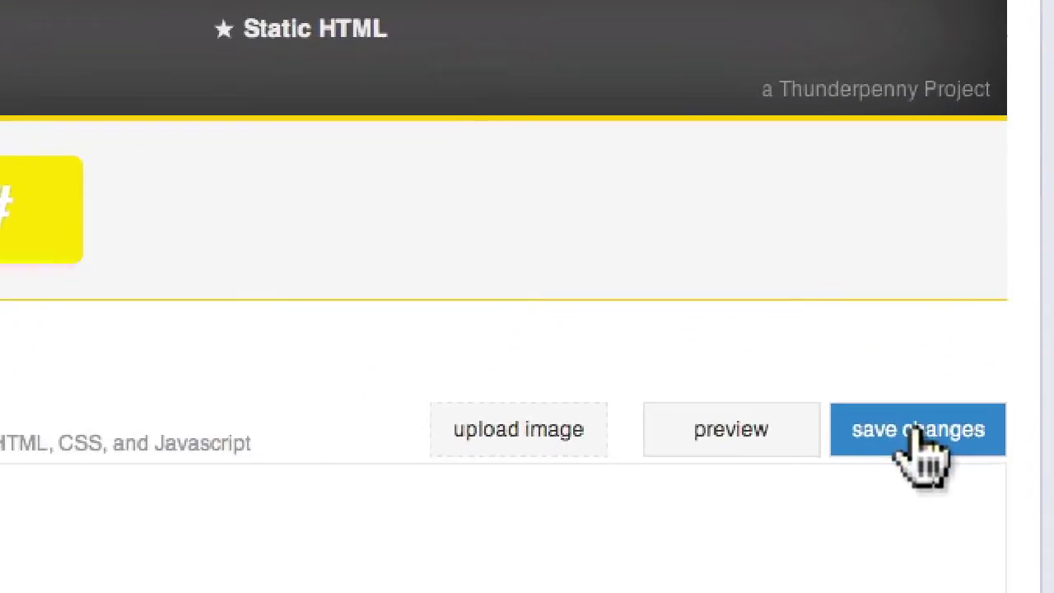
pyautogui.click(968, 500)
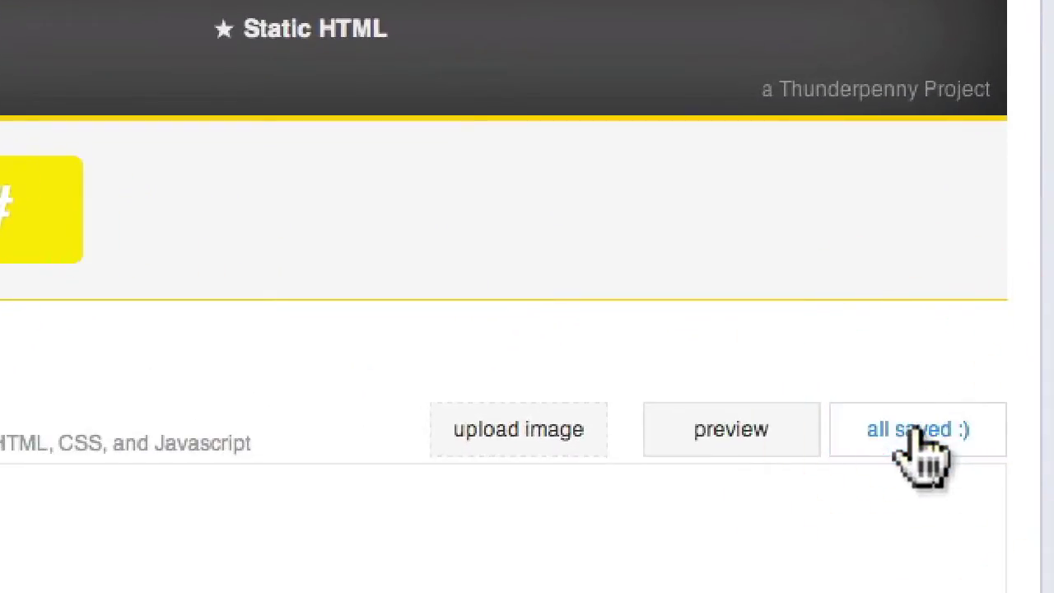
# Preview the Welcome tab and look over its header, links, text and video
pyautogui.click(741, 435)
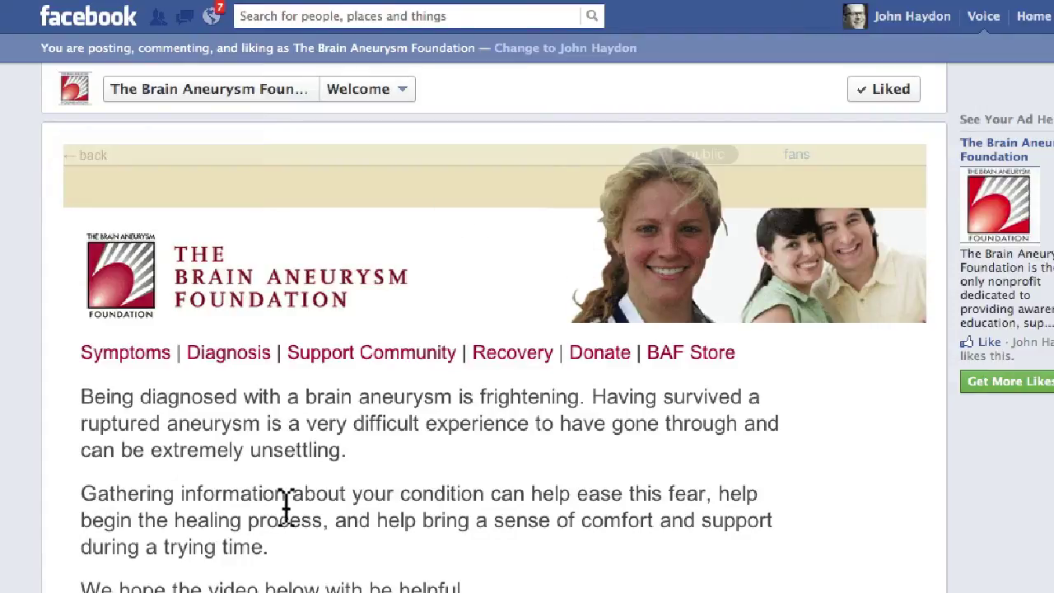
pyautogui.scroll(-3, 285, 504)
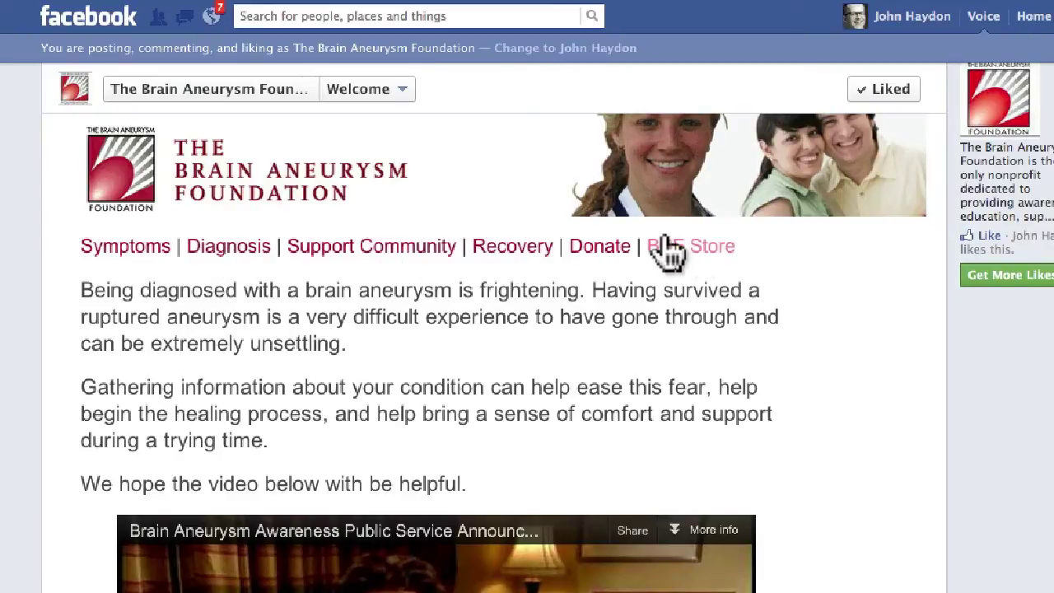
# Play the embedded awareness video in the Welcome tab and look over the text and the Brain Aneurysm Statistics list
pyautogui.scroll(-3, 235, 311)
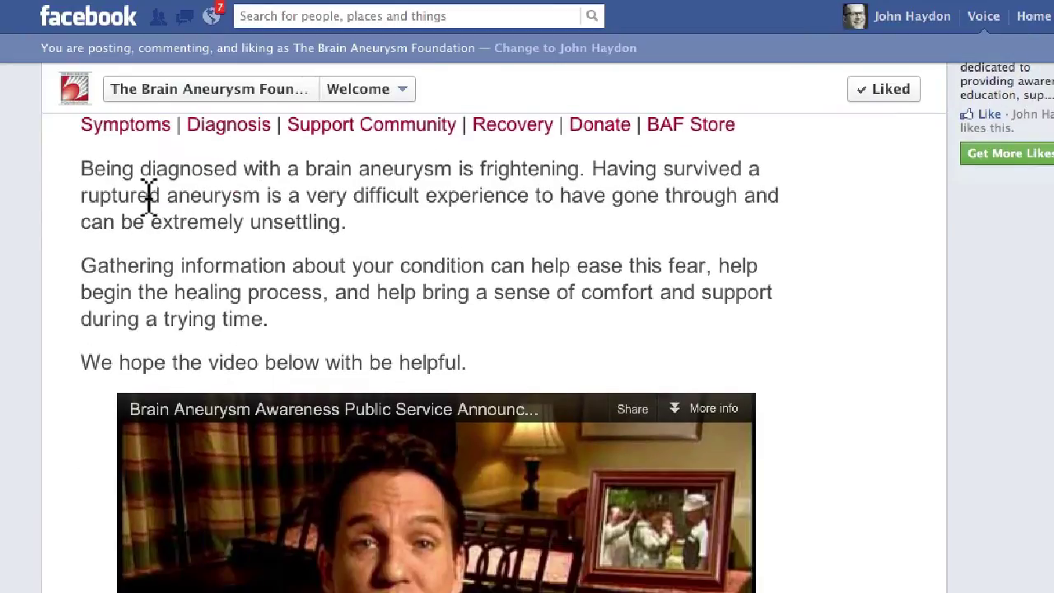
pyautogui.scroll(-6, 508, 336)
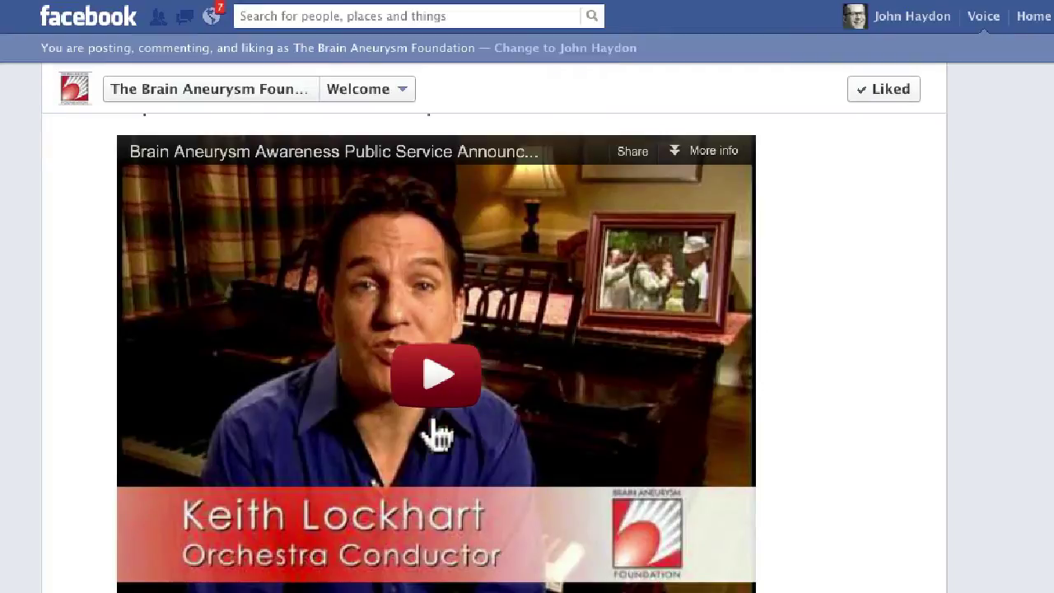
pyautogui.click(434, 379)
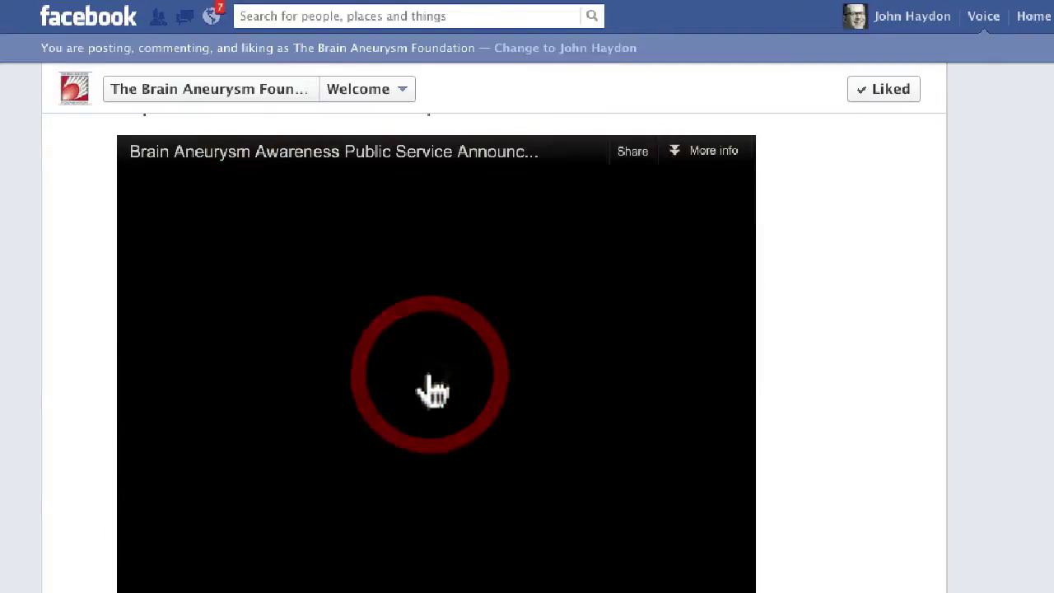
pyautogui.scroll(-6, 90, 404)
pyautogui.scroll(-4, 830, 471)
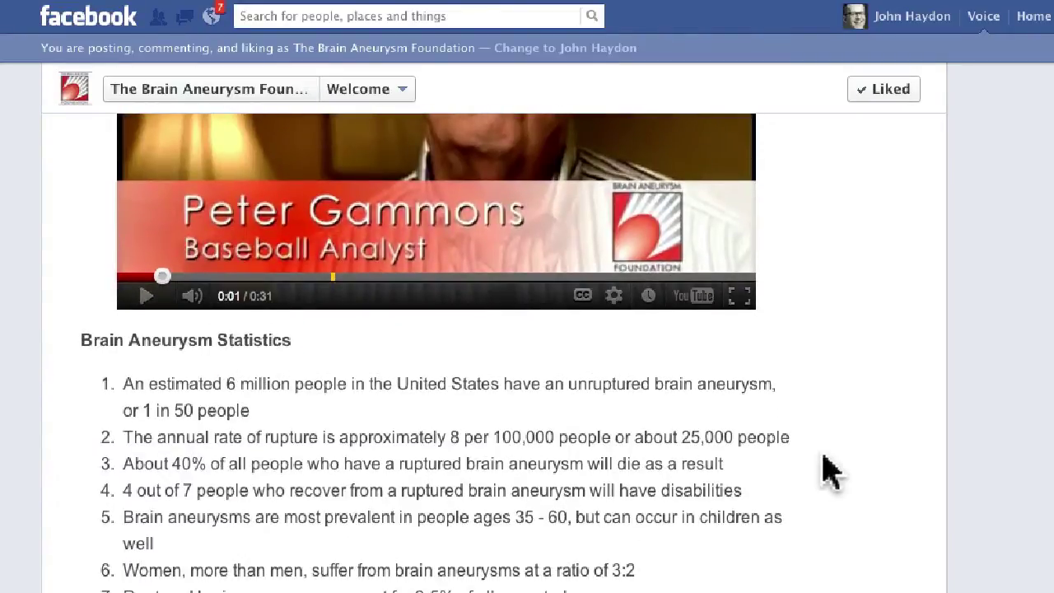
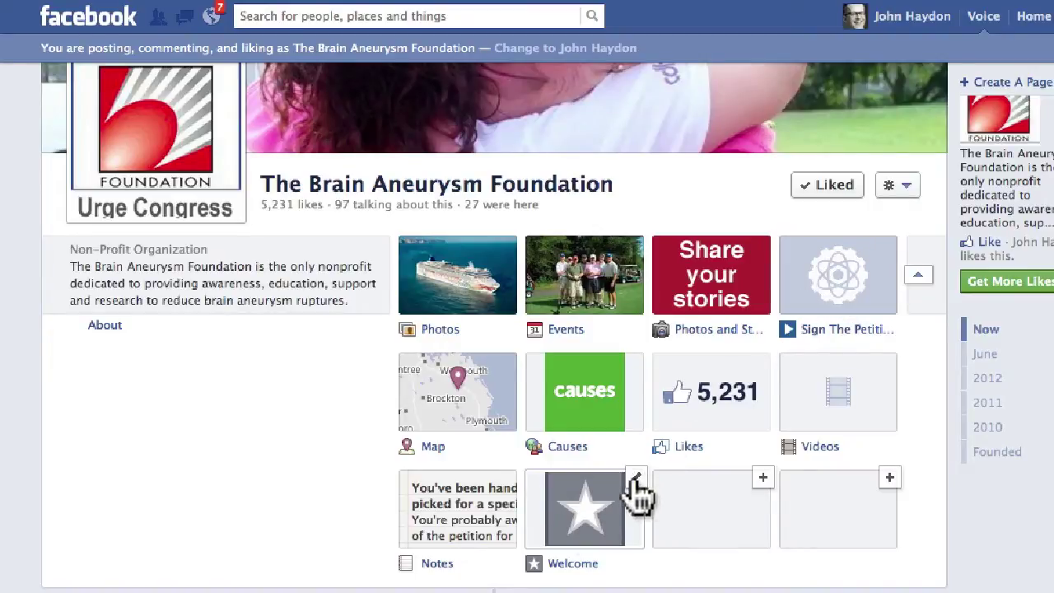
# Swap the Welcome tab's position with Sign The Petition! in the Page's expanded rows of apps
pyautogui.click(920, 280)
pyautogui.click(922, 281)
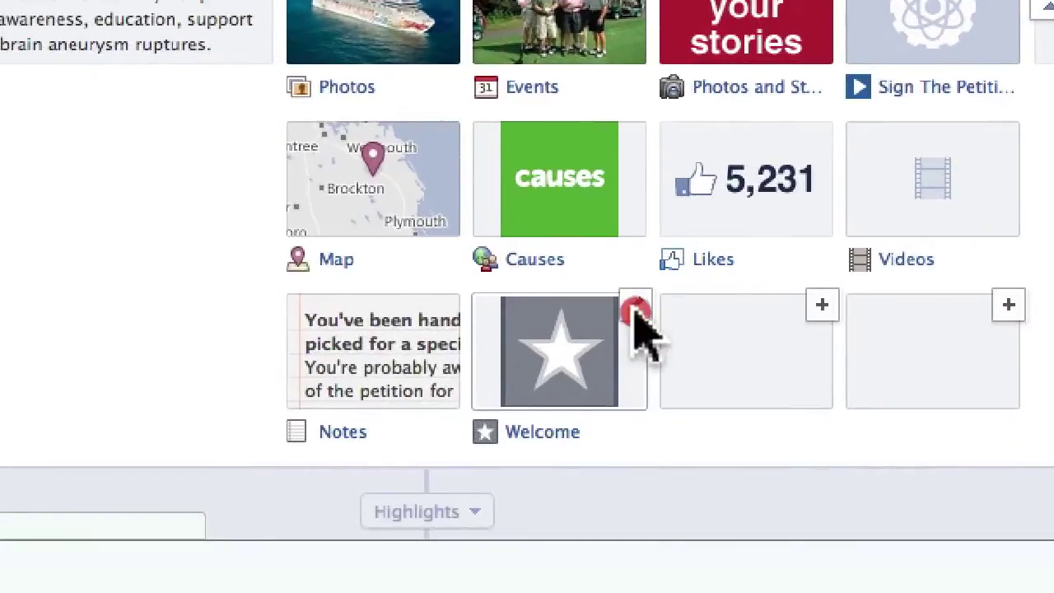
pyautogui.click(636, 400)
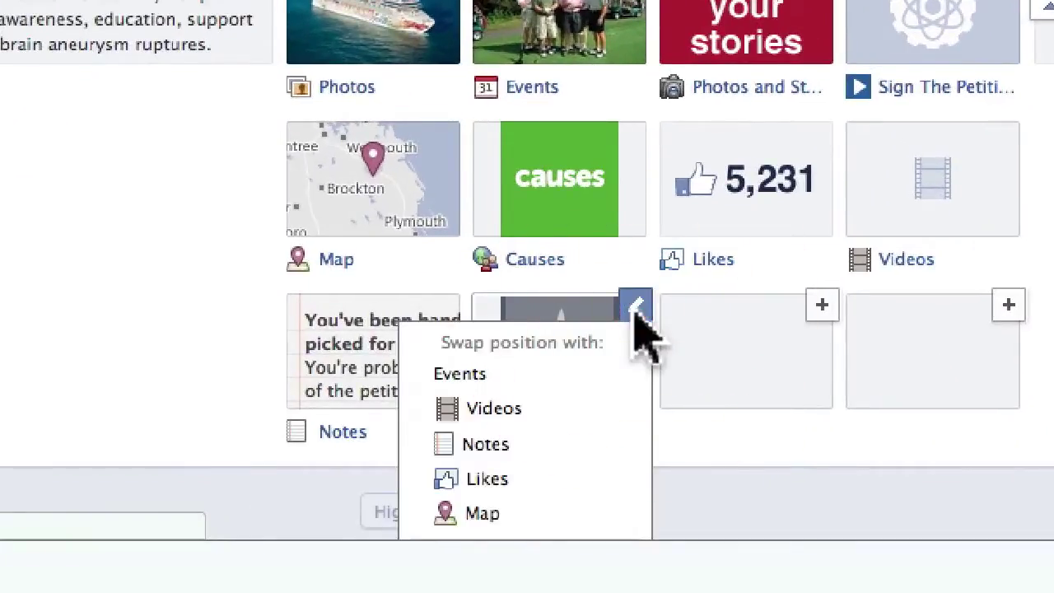
pyautogui.scroll(-2, 636, 400)
pyautogui.scroll(-1, 625, 320)
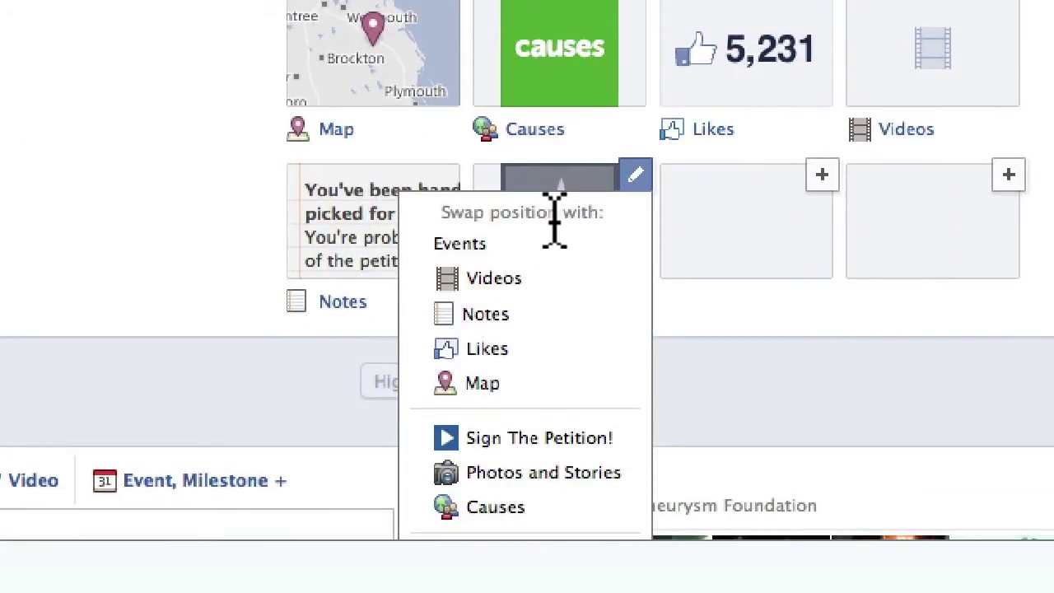
pyautogui.click(548, 438)
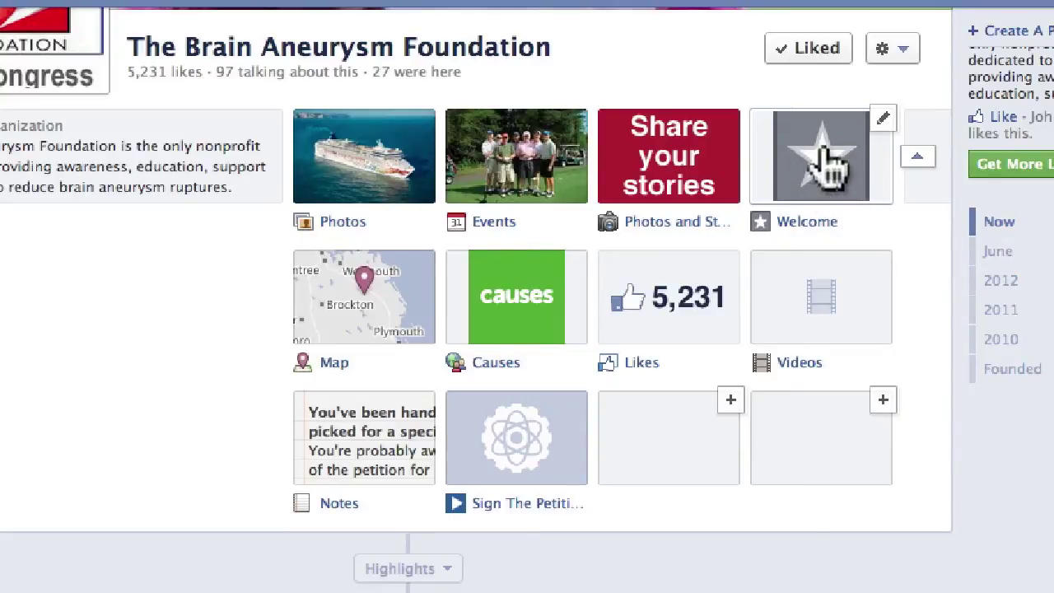
# Open the Welcome tab's settings, set its custom tab name to About BAFound and save the name
pyautogui.click(884, 118)
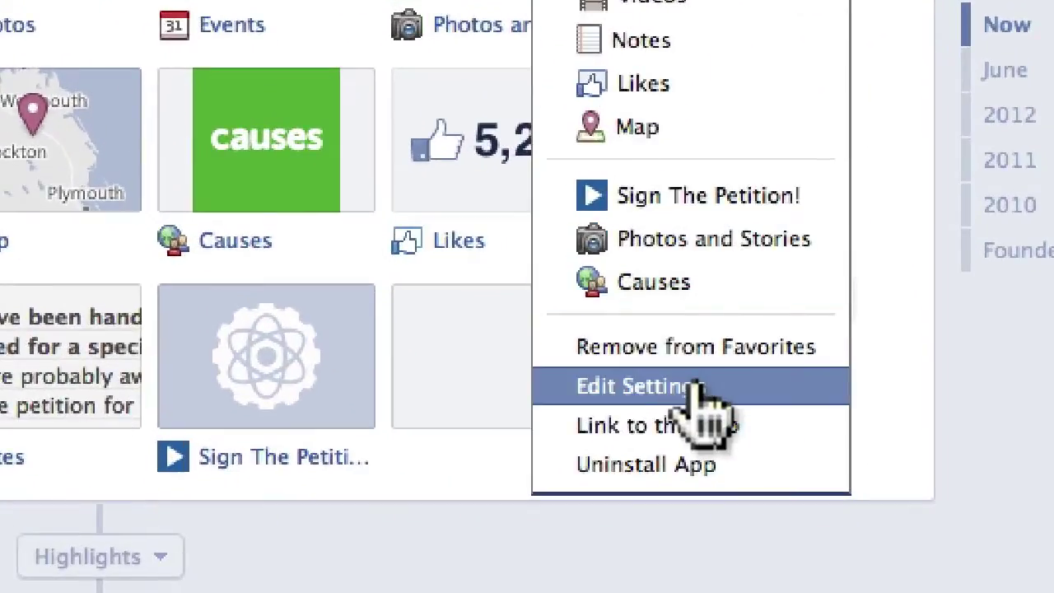
pyautogui.click(760, 456)
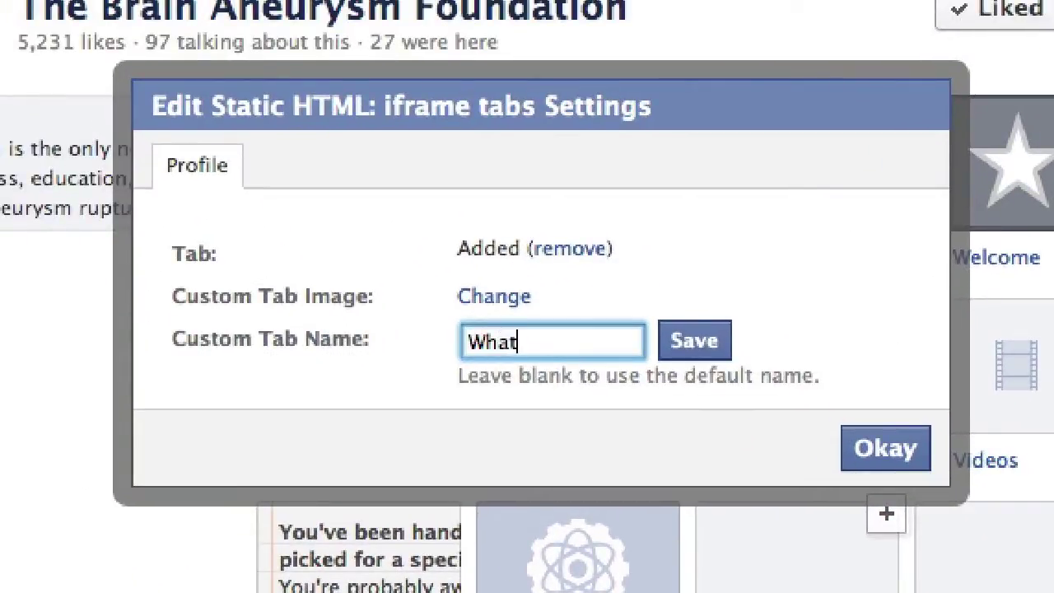
pyautogui.write('About BAFound')
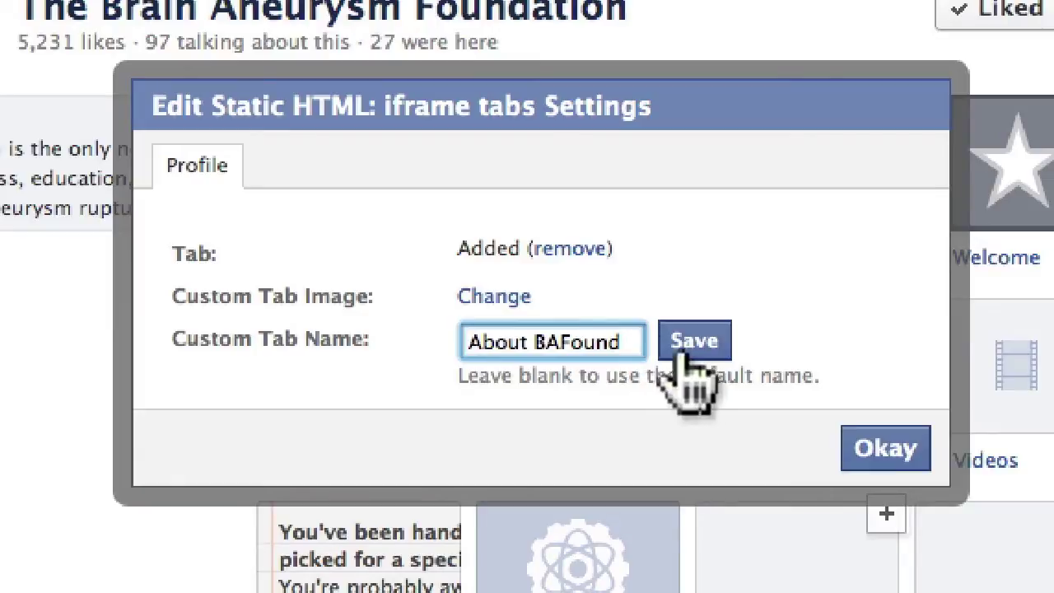
pyautogui.click(691, 344)
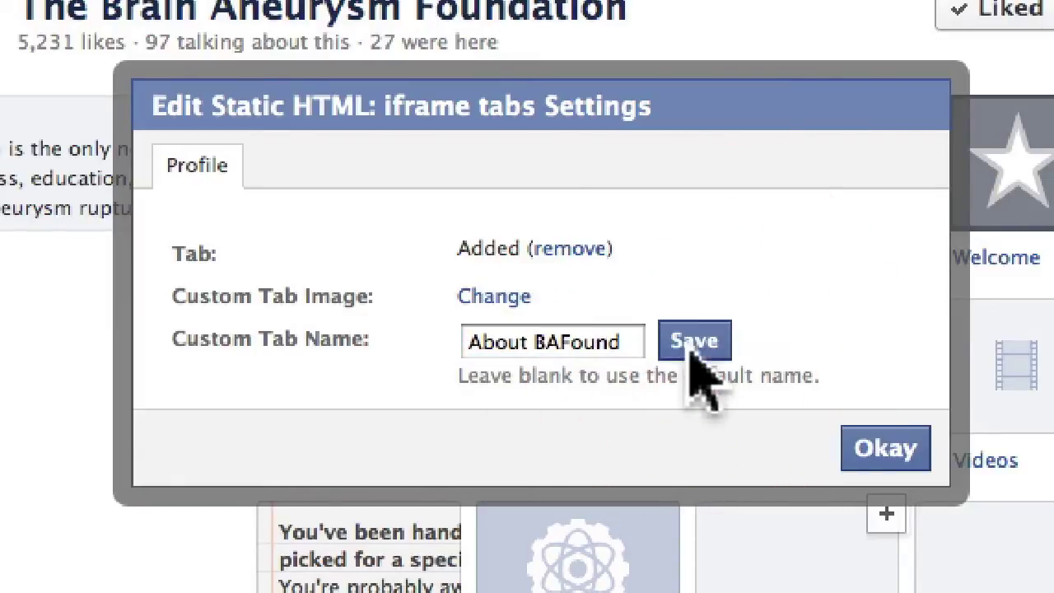
# Upload bafound-tab-view-icon.gif from the Desktop as the custom tab image, close the upload page and accept the tab settings
pyautogui.click(504, 298)
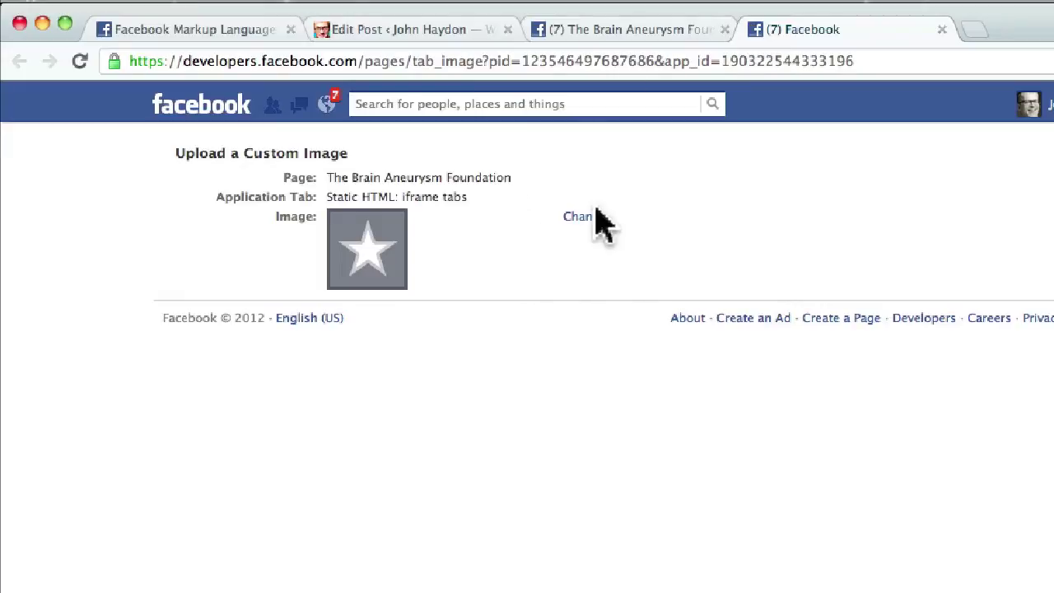
pyautogui.click(579, 217)
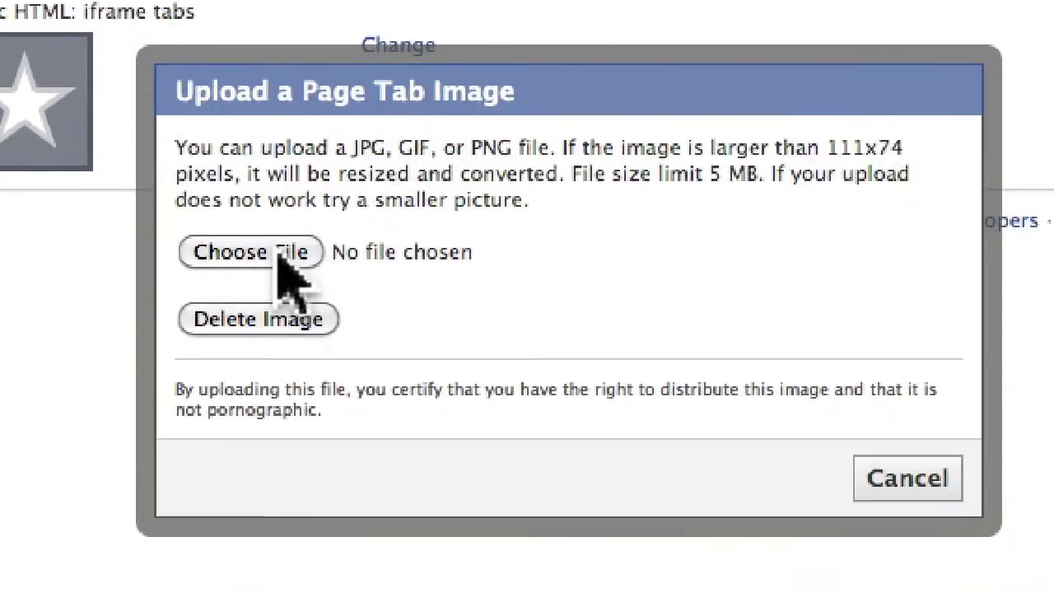
pyautogui.click(616, 402)
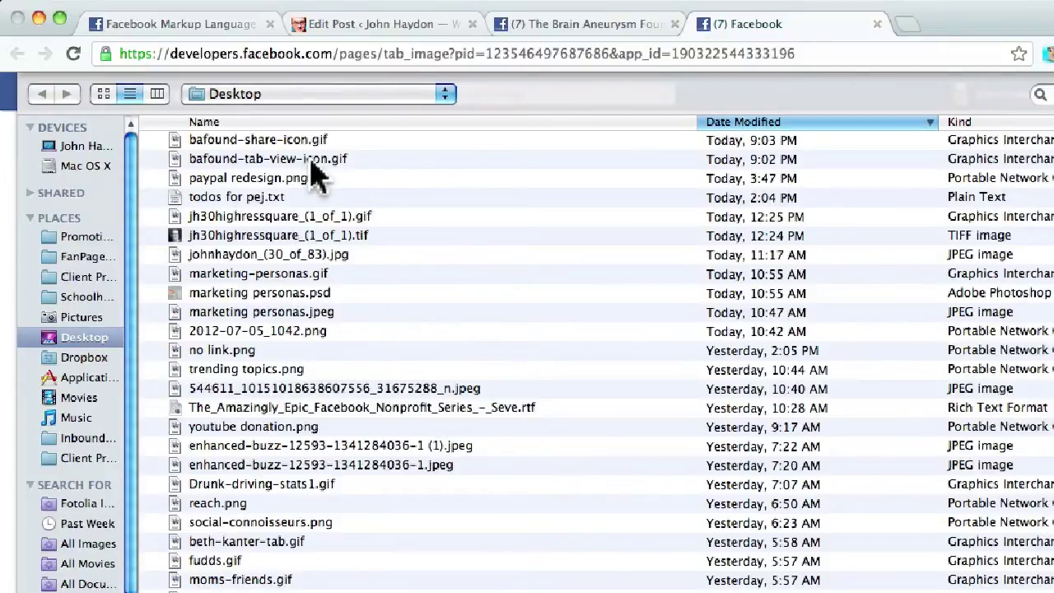
pyautogui.doubleClick(304, 159)
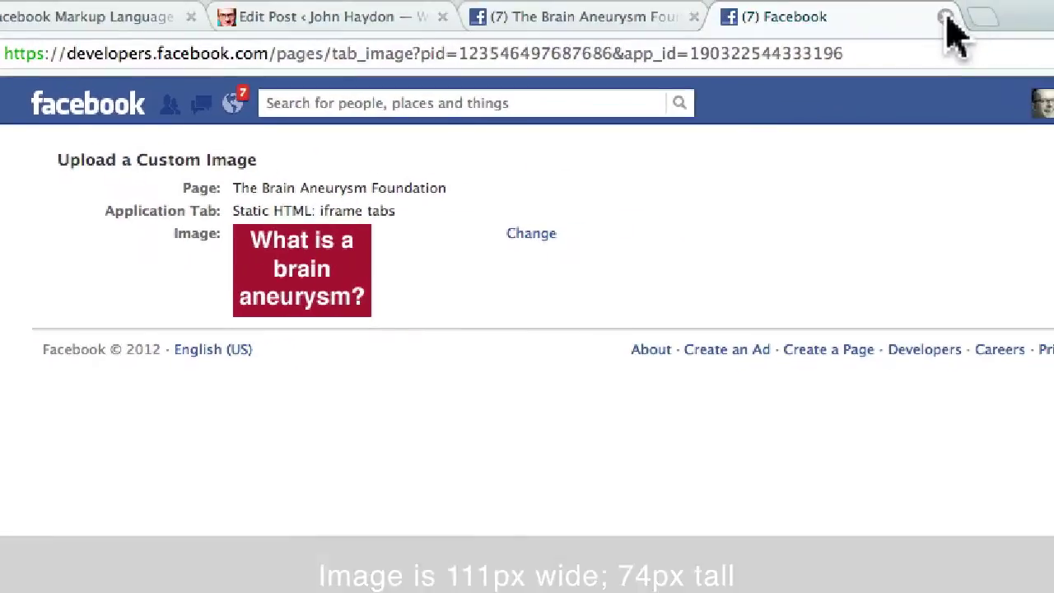
pyautogui.click(945, 17)
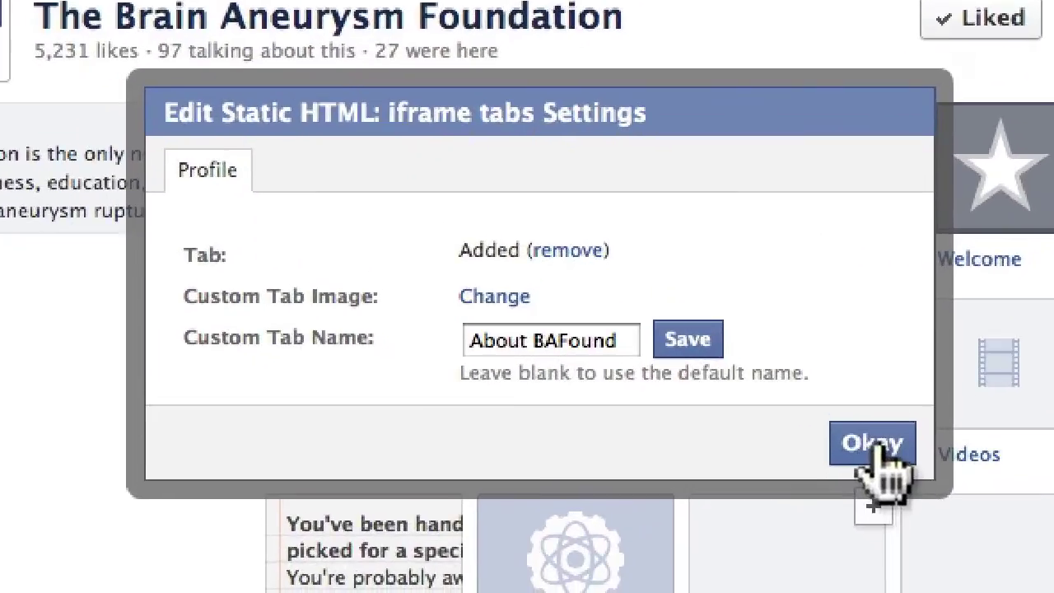
pyautogui.click(872, 445)
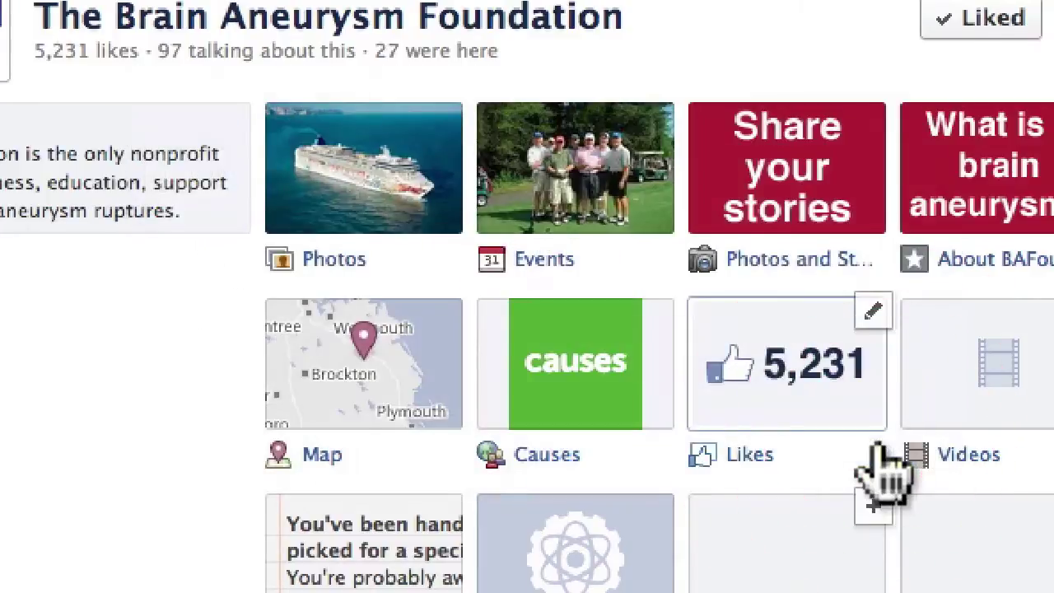
# Open the About BAFound tab from the Page's row of apps and look through its published content
pyautogui.scroll(2, 1041, 363)
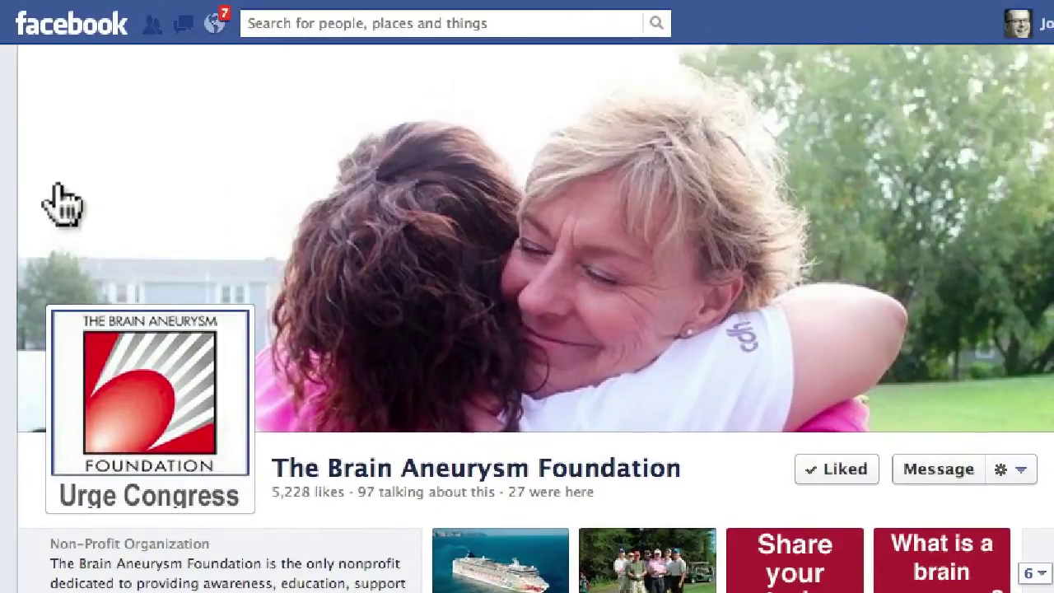
pyautogui.scroll(-3, 667, 560)
pyautogui.scroll(1, 667, 560)
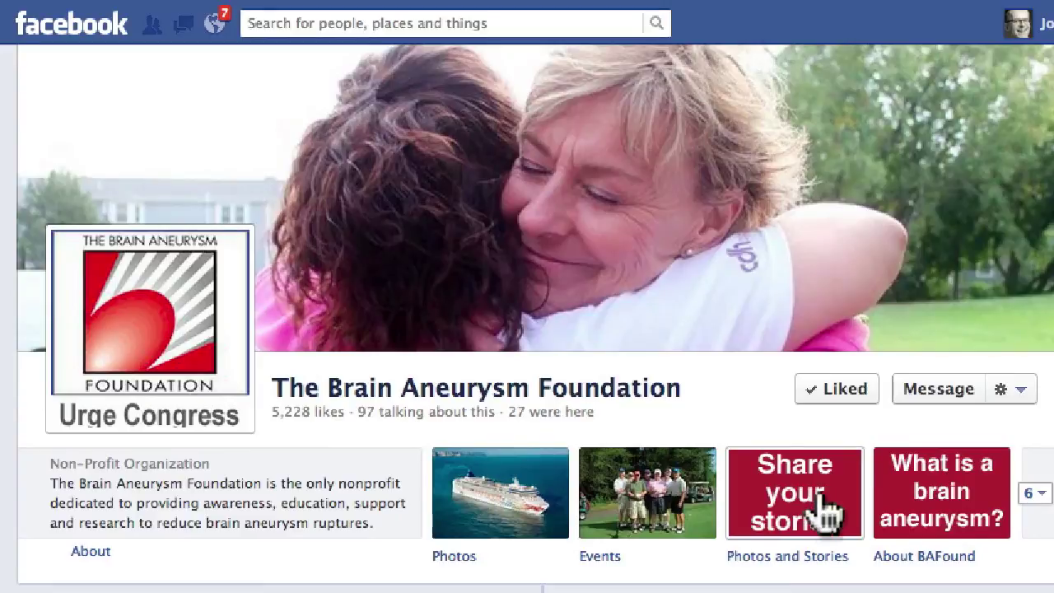
pyautogui.click(963, 500)
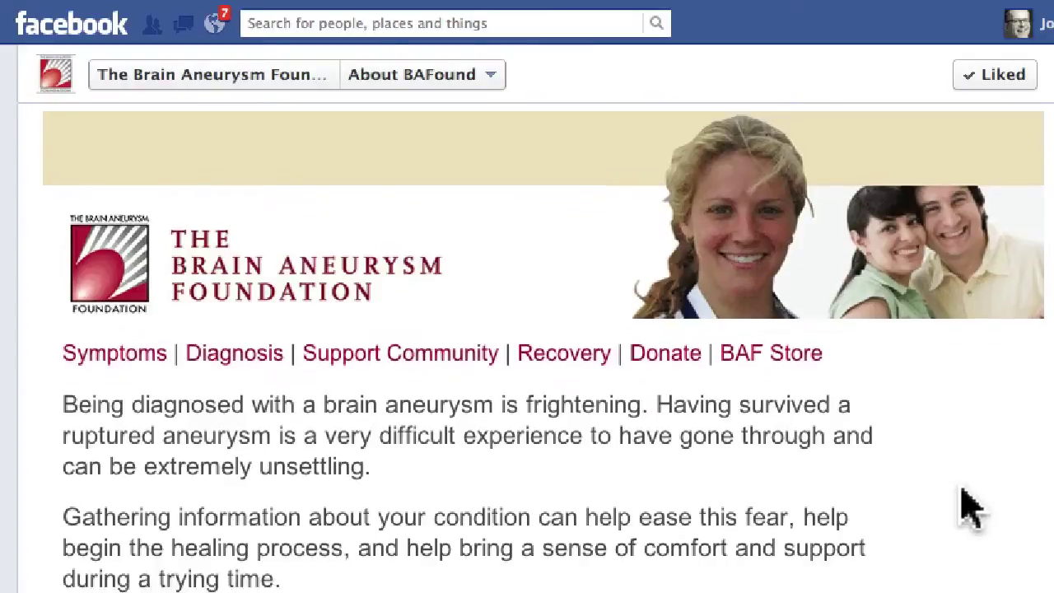
pyautogui.scroll(-5, 970, 507)
pyautogui.scroll(-3, 970, 506)
pyautogui.scroll(6, 970, 506)
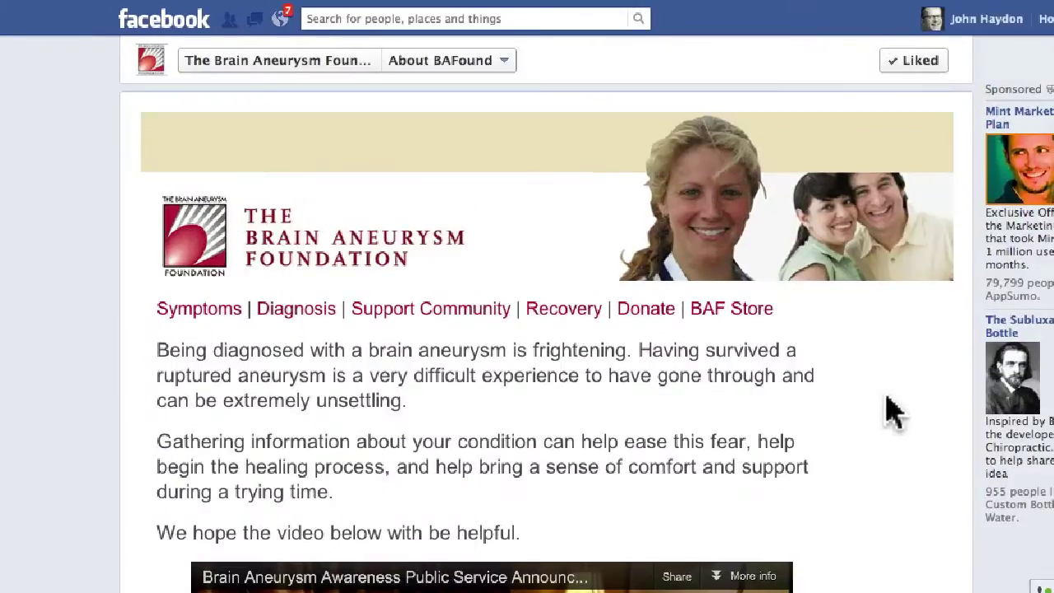